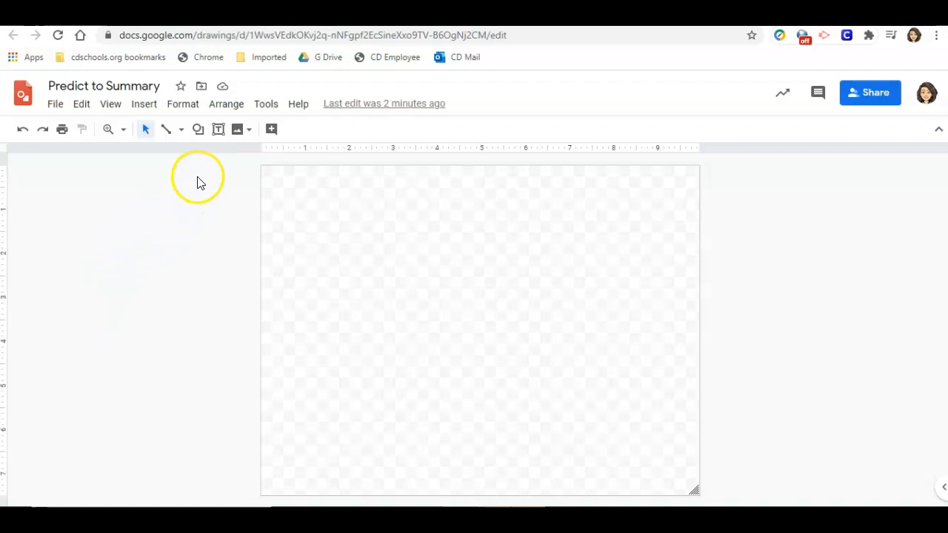
Add a text box across the top of the canvas reading "Name:" followed by an underlined blank.
{"action": "left_click", "coordinate": [218, 130]}
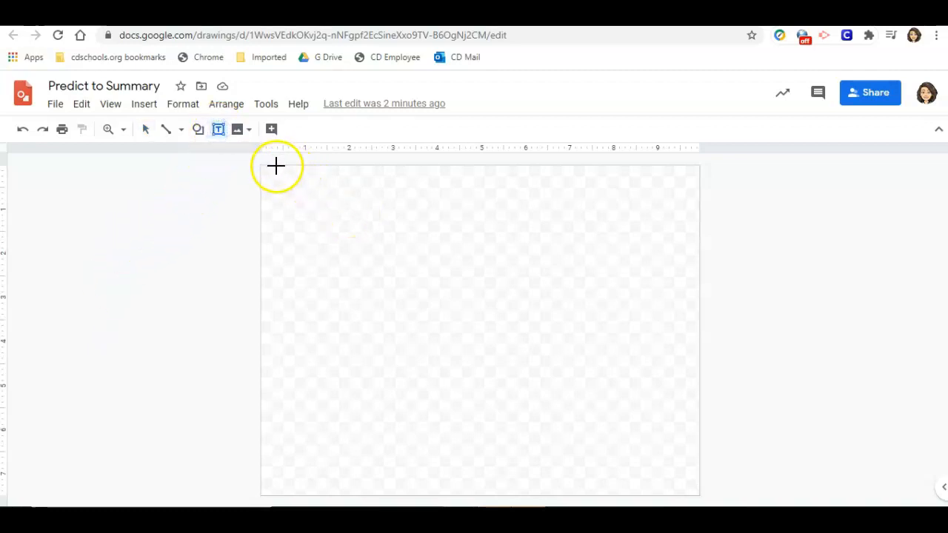
{"action": "left_click_drag", "start_coordinate": [275, 169], "coordinate": [682, 192]}
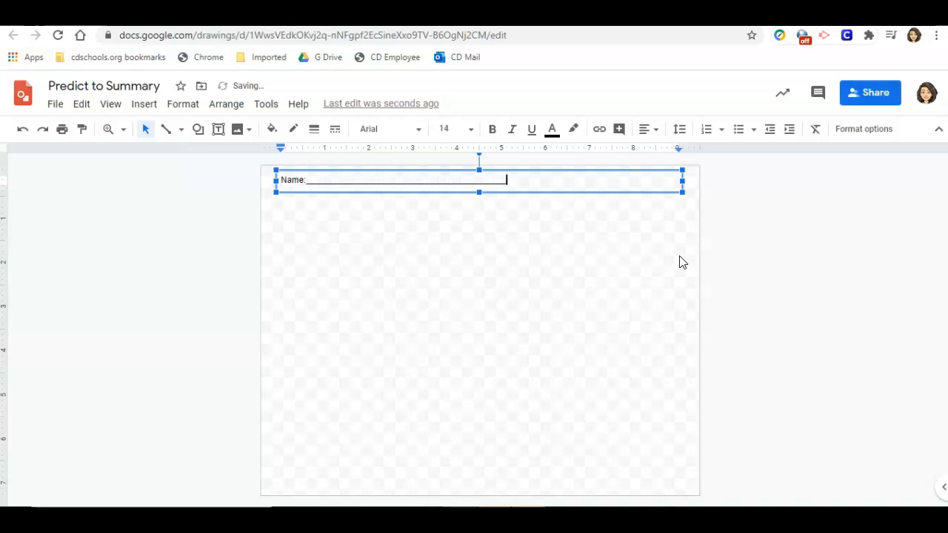
{"action": "left_click", "coordinate": [217, 254]}
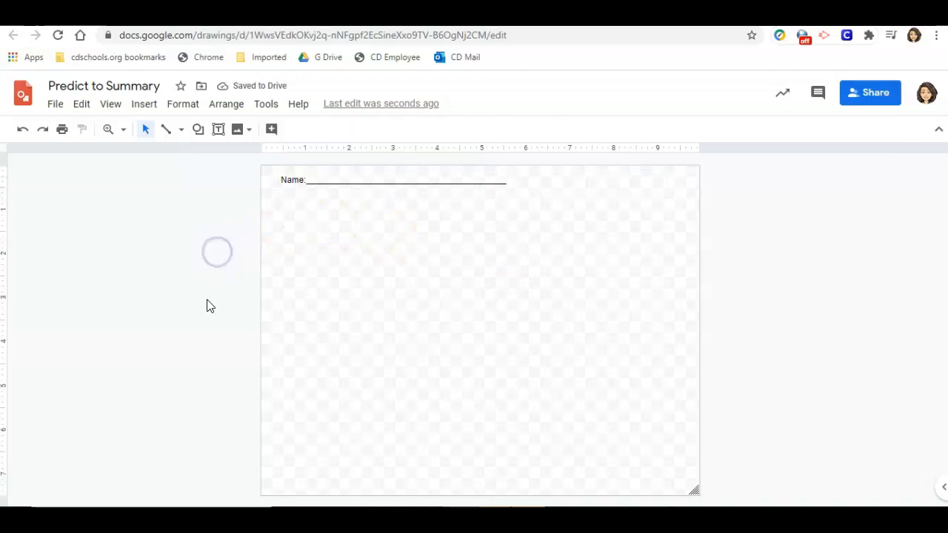
Draw a tall rounded rectangle below the name line on the left half of the canvas.
{"action": "left_click", "coordinate": [197, 131]}
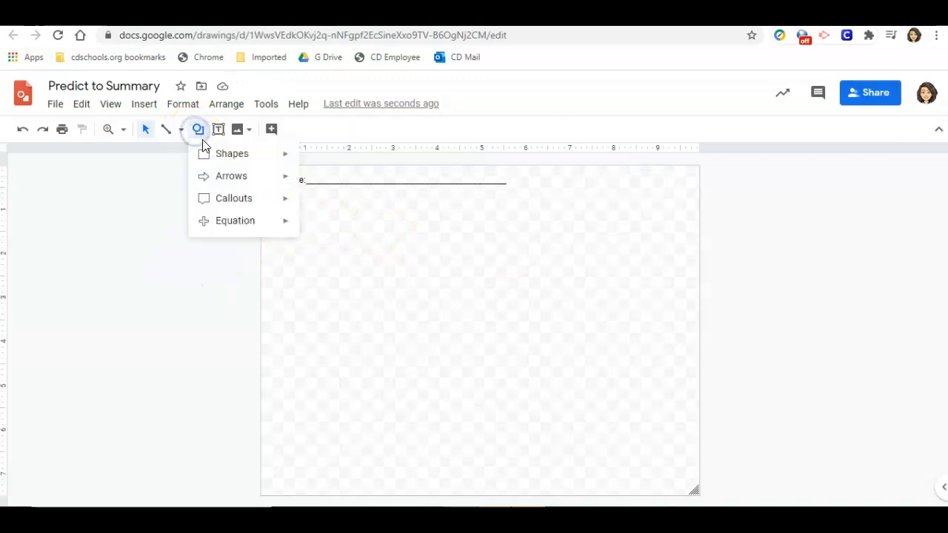
{"action": "mouse_move", "coordinate": [222, 153]}
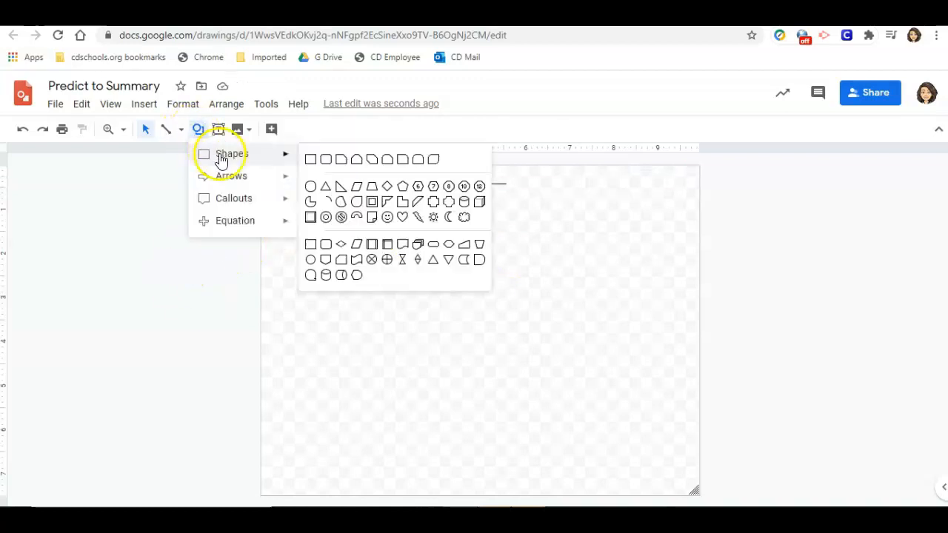
{"action": "left_click", "coordinate": [326, 163]}
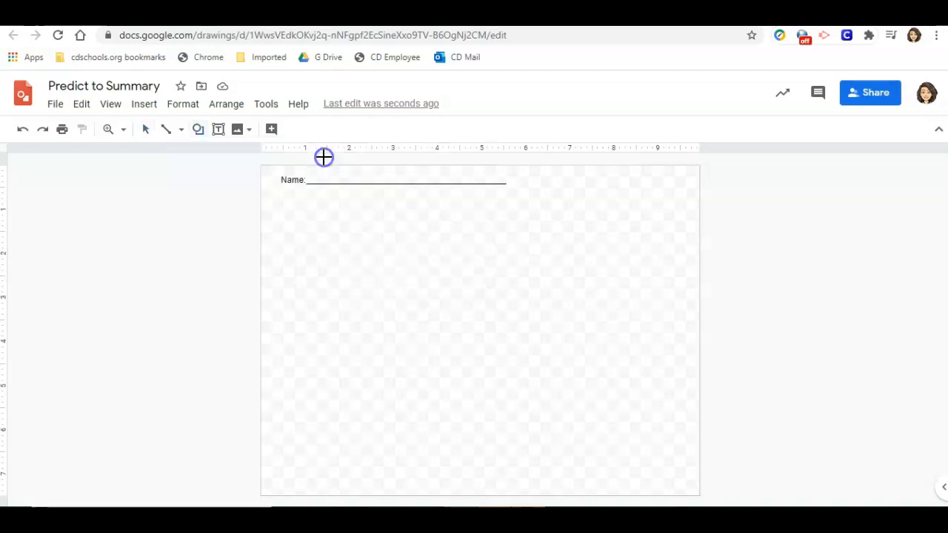
{"action": "left_click_drag", "start_coordinate": [274, 198], "coordinate": [422, 478]}
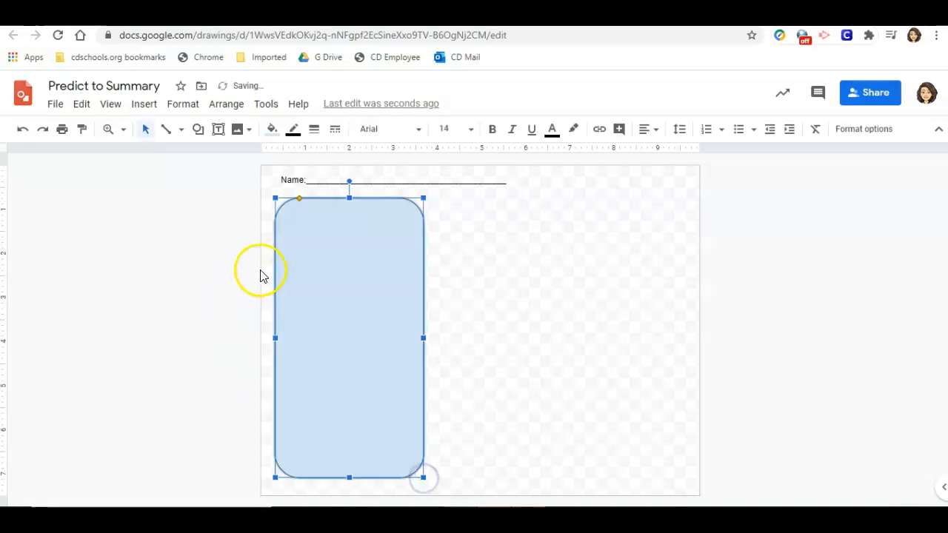
Fill the rounded rectangle with white and thicken its border weight.
{"action": "left_click", "coordinate": [272, 129]}
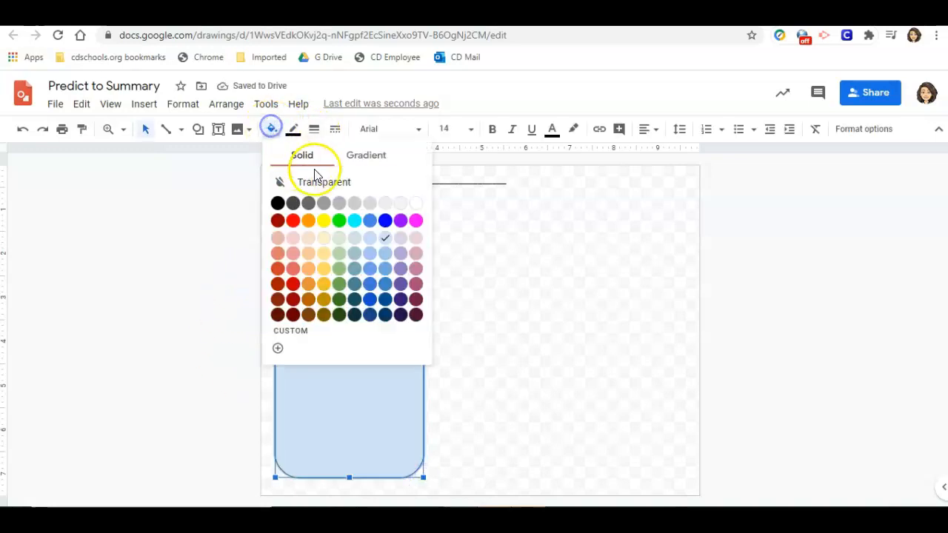
{"action": "left_click", "coordinate": [405, 207]}
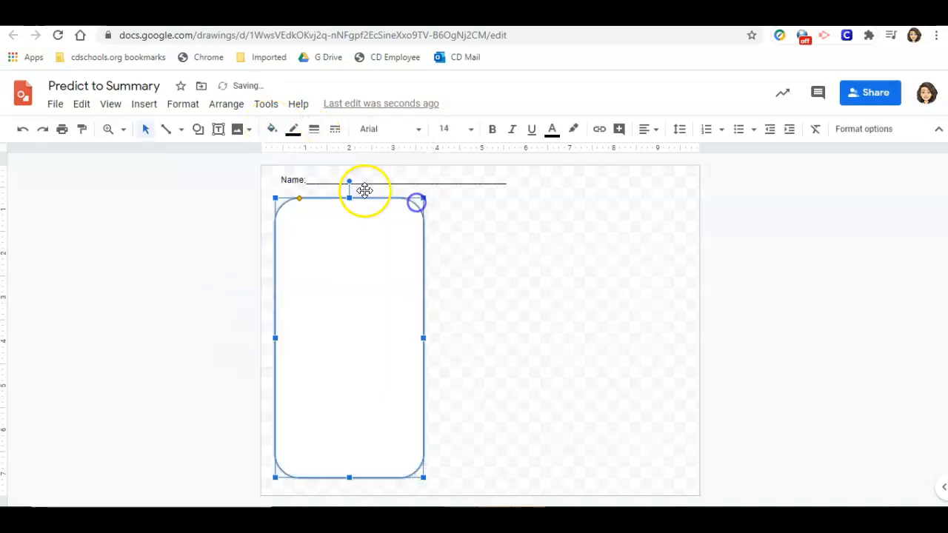
{"action": "left_click", "coordinate": [314, 130]}
{"action": "left_click", "coordinate": [335, 176]}
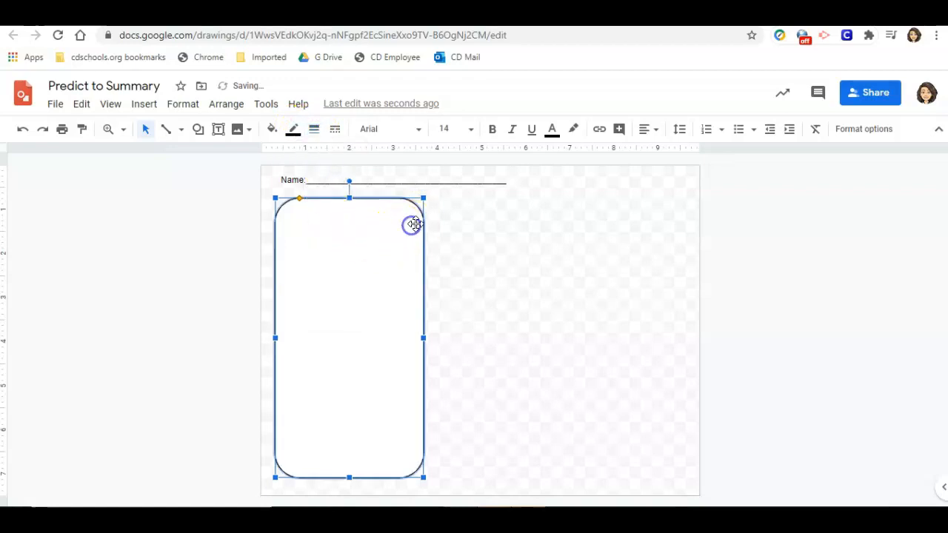
Add a drop shadow to the rectangle and increase the shadow distance slightly.
{"action": "left_click", "coordinate": [844, 132]}
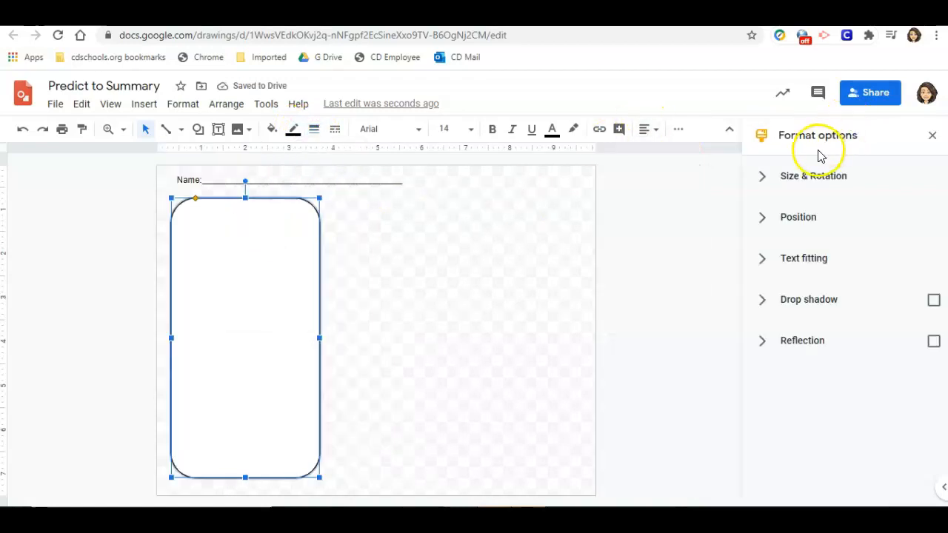
{"action": "left_click", "coordinate": [932, 302]}
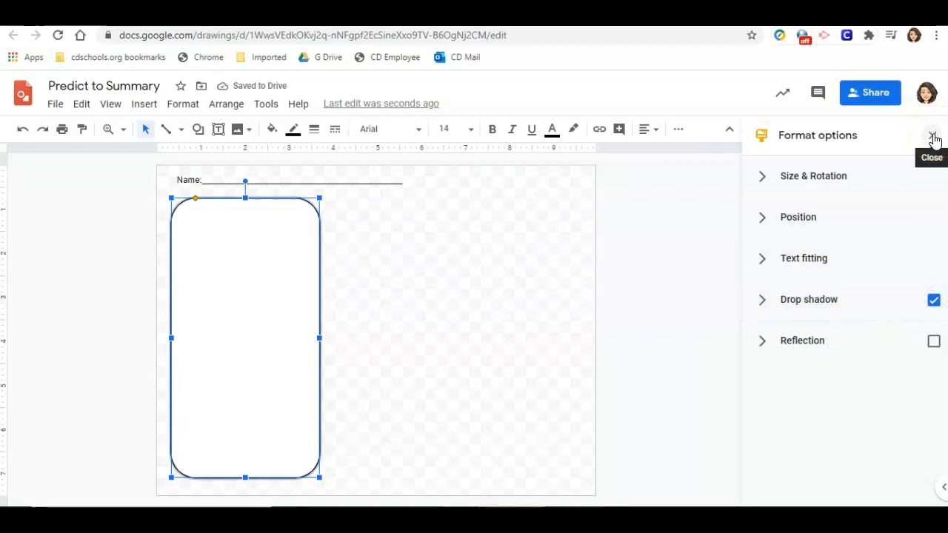
{"action": "left_click", "coordinate": [762, 303]}
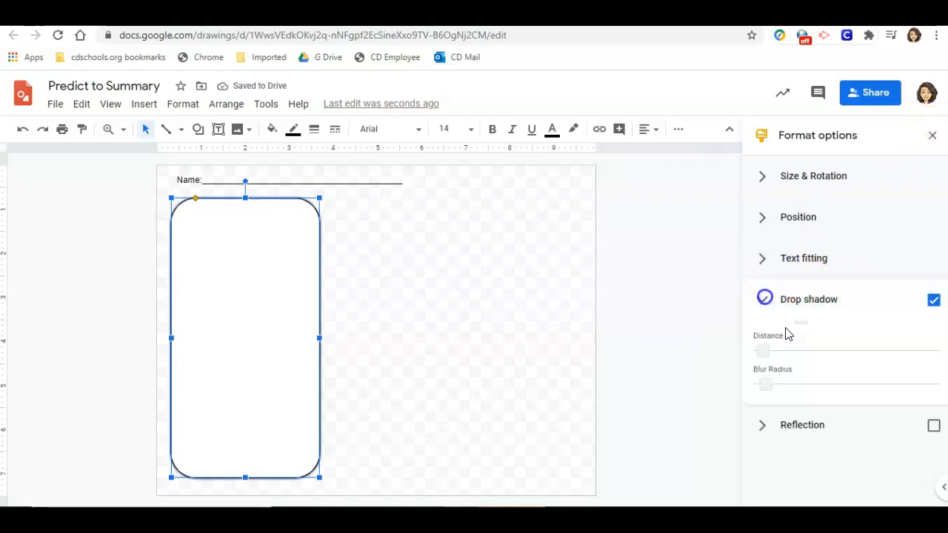
{"action": "left_click", "coordinate": [767, 443]}
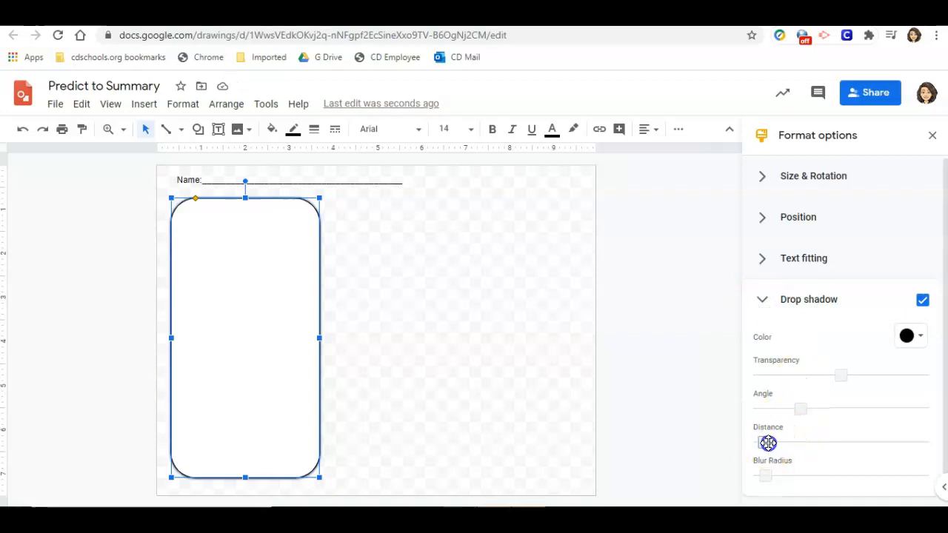
{"action": "left_click_drag", "start_coordinate": [767, 442], "coordinate": [777, 439]}
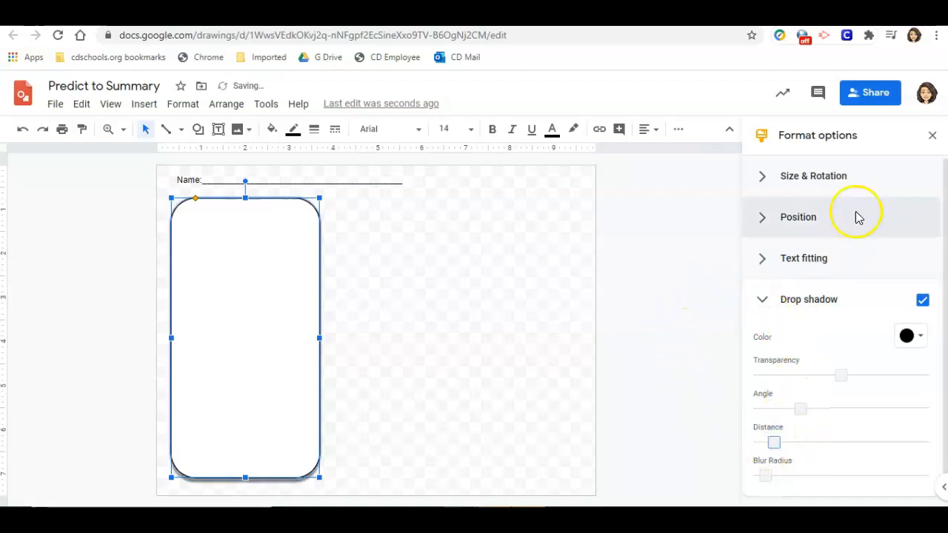
{"action": "left_click", "coordinate": [931, 139]}
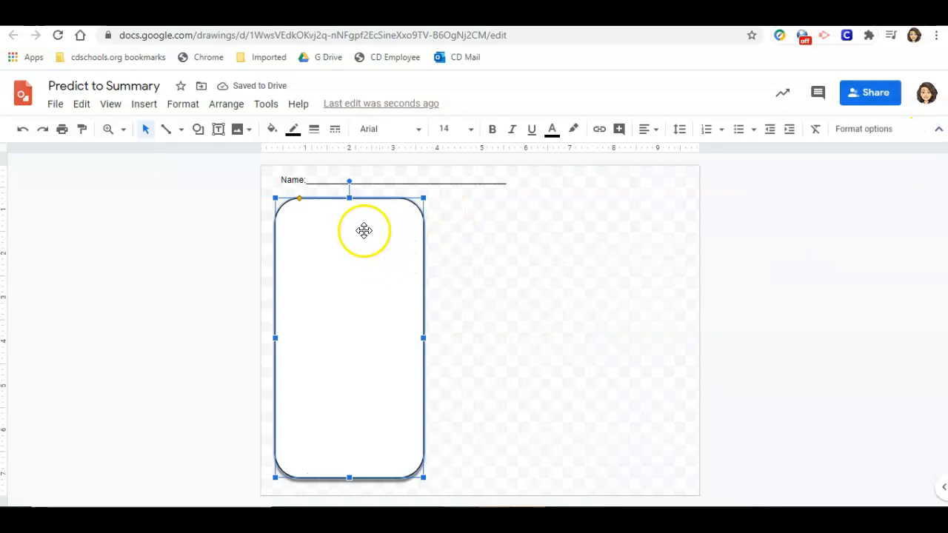
Enter "Predict" in the rectangle and set its font to Quicksand.
{"action": "double_click", "coordinate": [305, 233]}
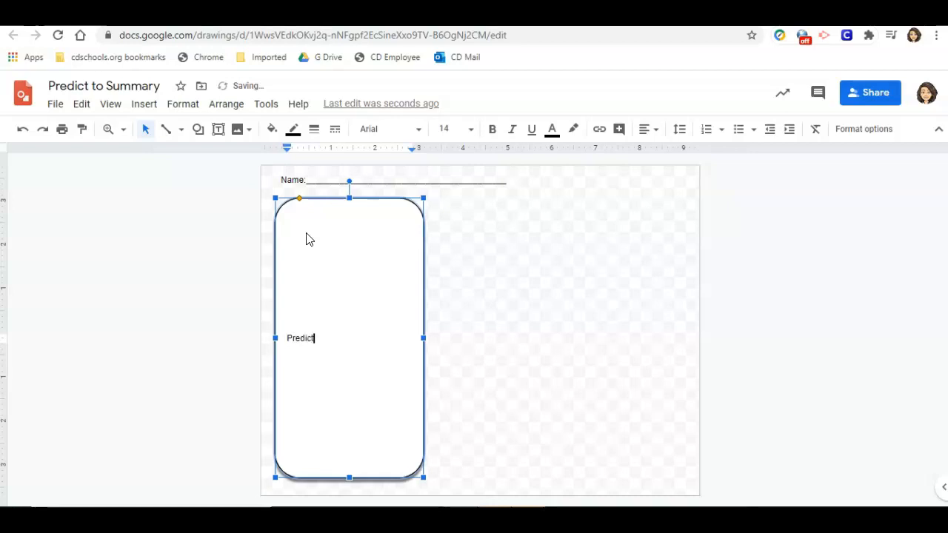
{"action": "left_click", "coordinate": [299, 342]}
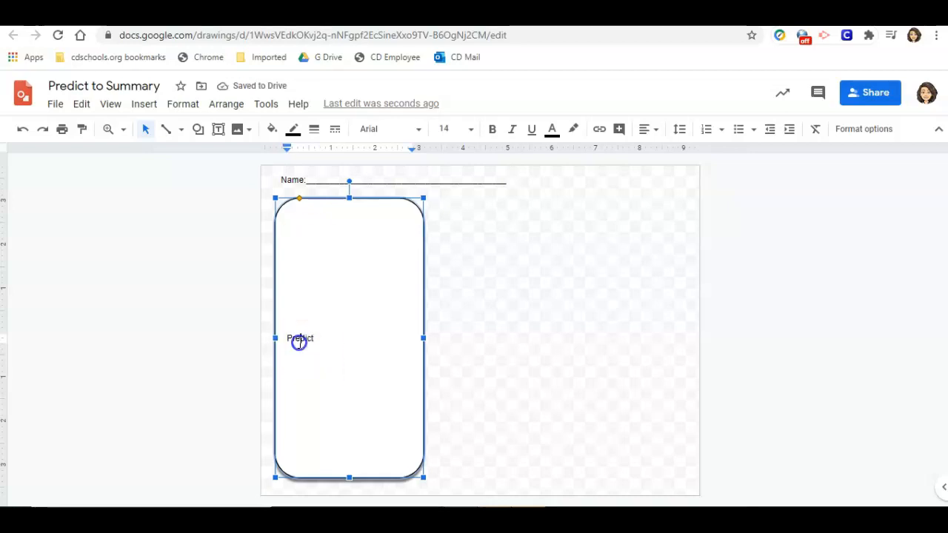
{"action": "left_click", "coordinate": [419, 130]}
{"action": "left_click", "coordinate": [403, 210]}
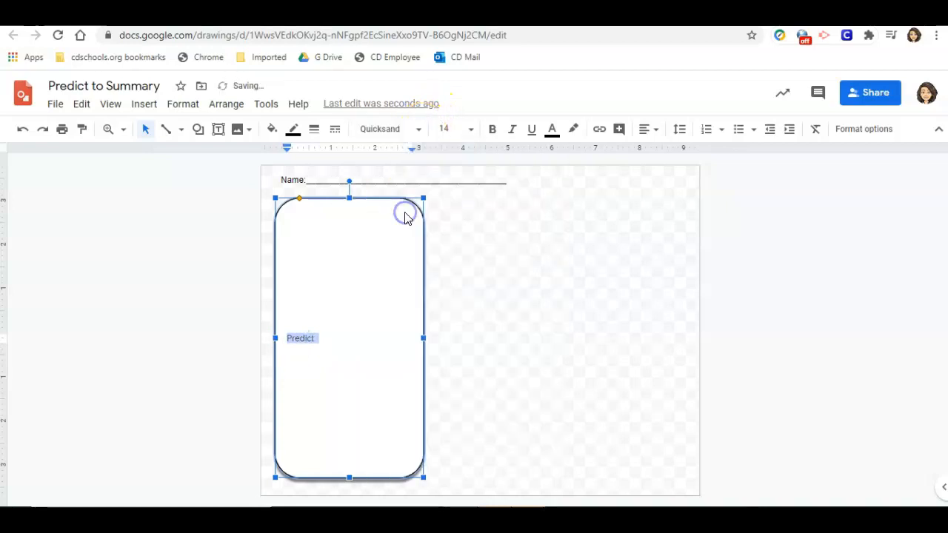
Center the "Predict" text horizontally and align it to the top of the shape.
{"action": "left_click", "coordinate": [653, 132]}
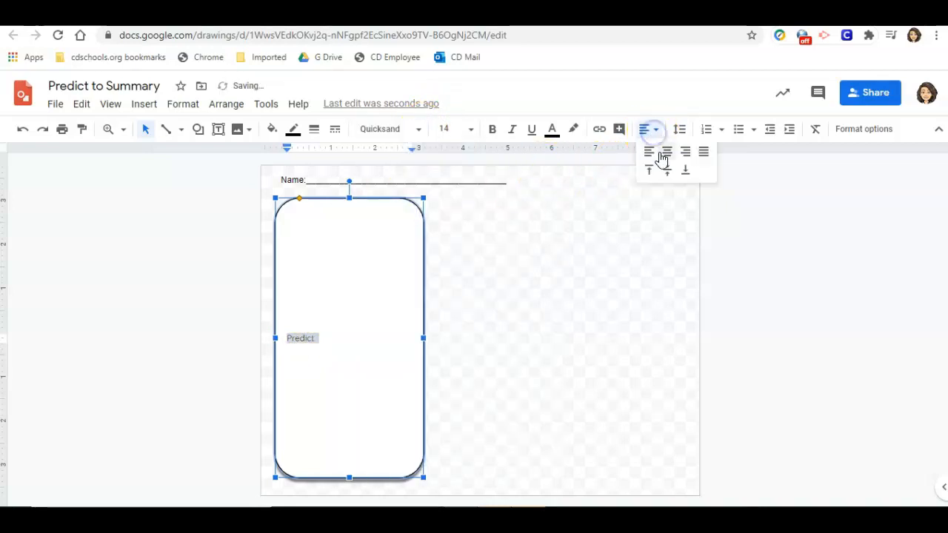
{"action": "left_click", "coordinate": [664, 152]}
{"action": "left_click", "coordinate": [656, 130]}
{"action": "left_click", "coordinate": [651, 171]}
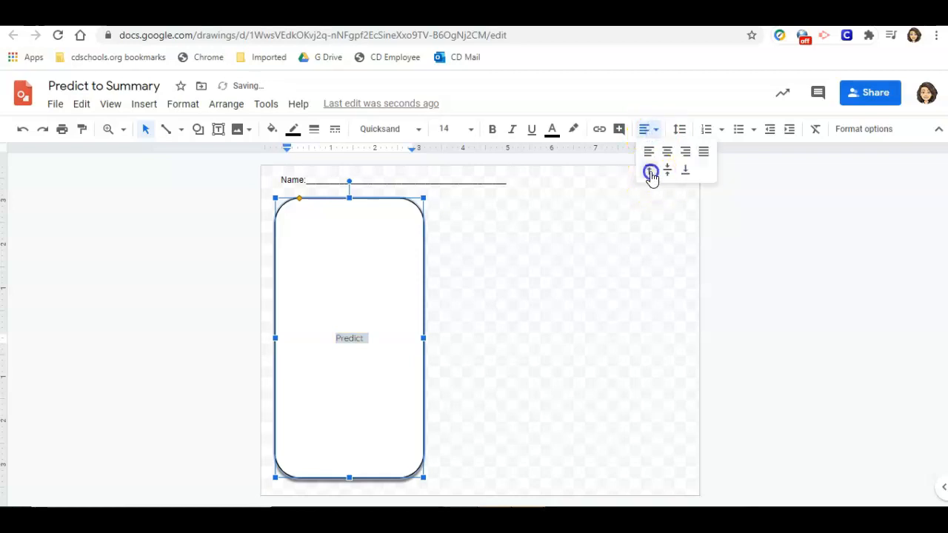
Set the "Predict" text size to 24.
{"action": "left_click", "coordinate": [471, 128]}
{"action": "left_click", "coordinate": [449, 354]}
{"action": "left_click", "coordinate": [152, 296]}
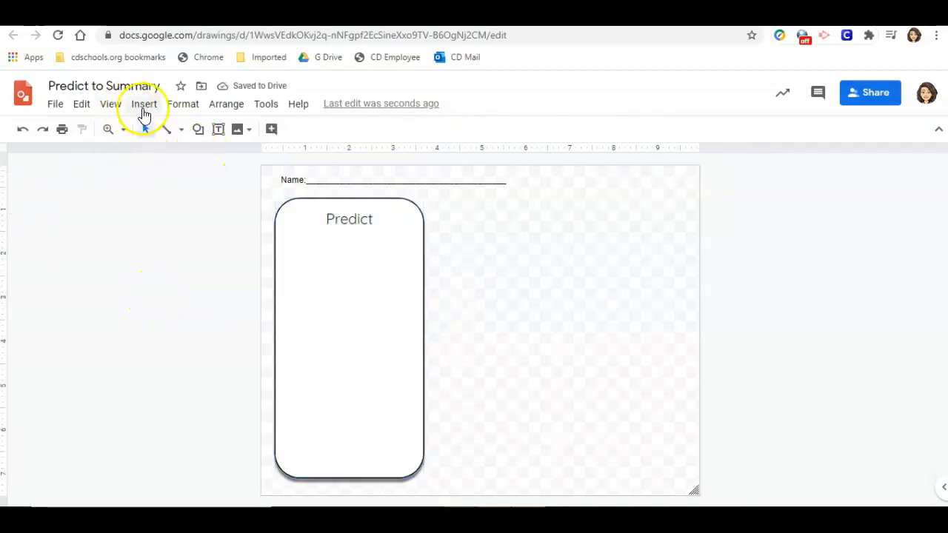
Insert a one-column, four-row table and fit it inside the rectangle just below "Predict".
{"action": "left_click", "coordinate": [144, 106]}
{"action": "mouse_move", "coordinate": [183, 203]}
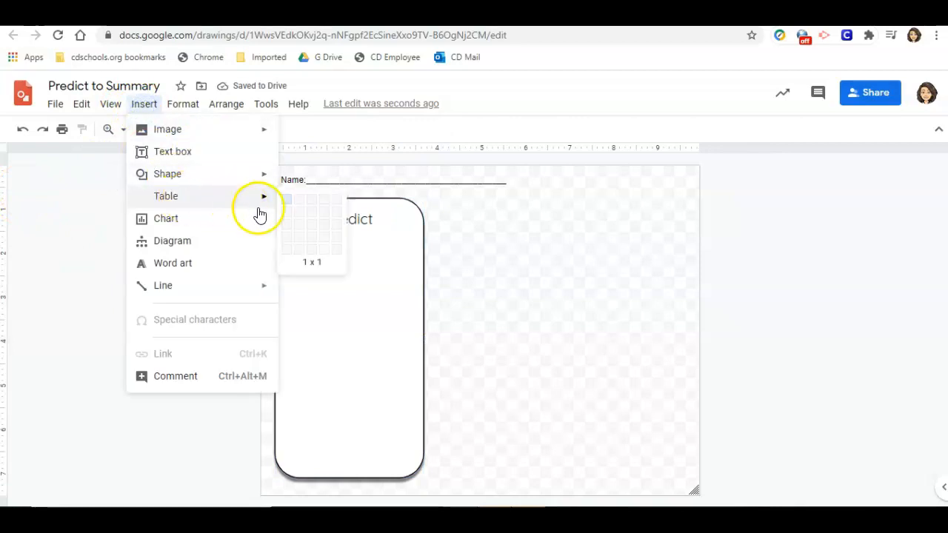
{"action": "left_click", "coordinate": [287, 247]}
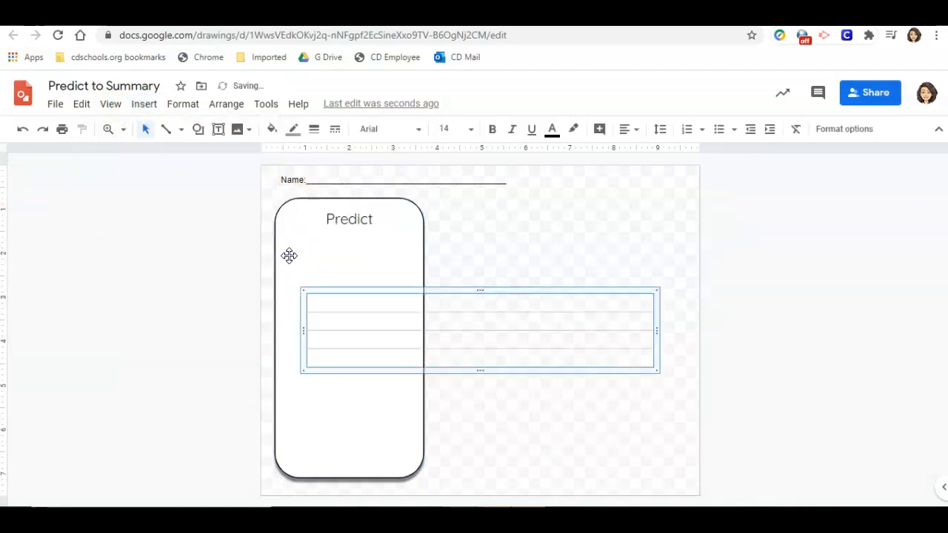
{"action": "left_click_drag", "start_coordinate": [391, 293], "coordinate": [363, 228]}
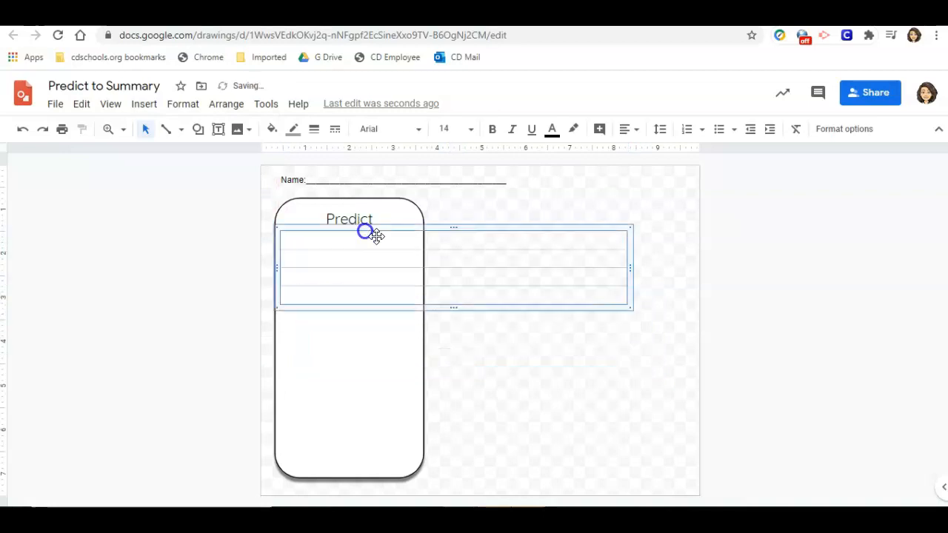
{"action": "left_click_drag", "start_coordinate": [628, 306], "coordinate": [419, 311]}
{"action": "left_click", "coordinate": [187, 291]}
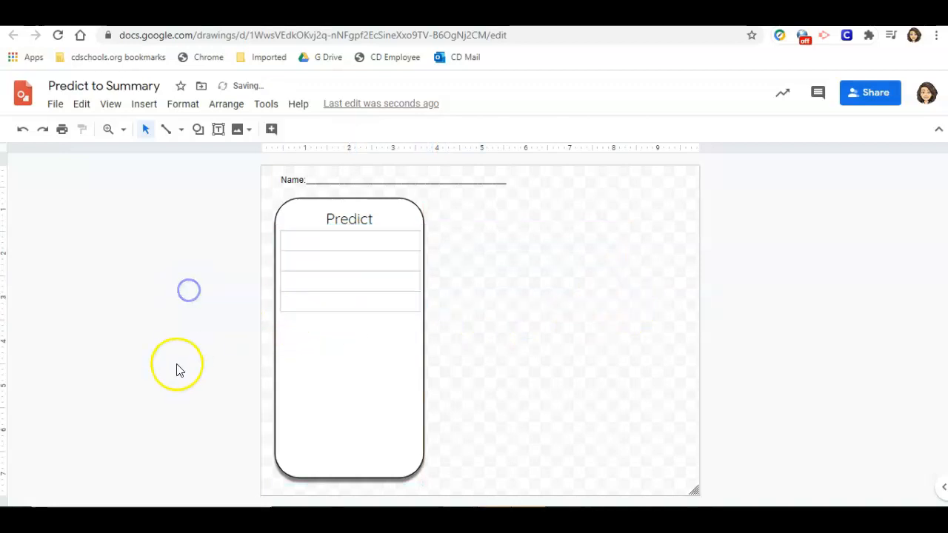
Make all borders of the table transparent.
{"action": "left_click", "coordinate": [282, 240]}
{"action": "left_click", "coordinate": [309, 248]}
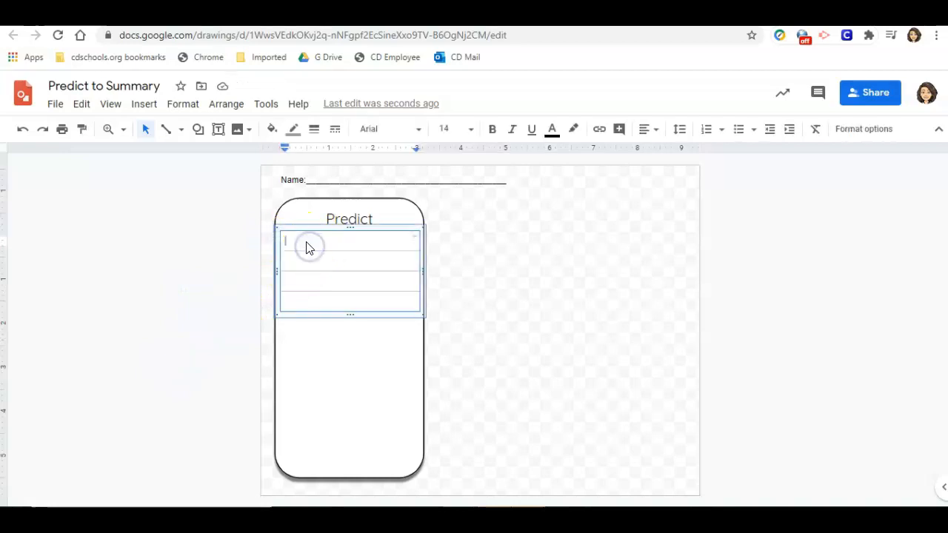
{"action": "left_click", "coordinate": [297, 230]}
{"action": "left_click", "coordinate": [293, 130]}
{"action": "left_click", "coordinate": [346, 155]}
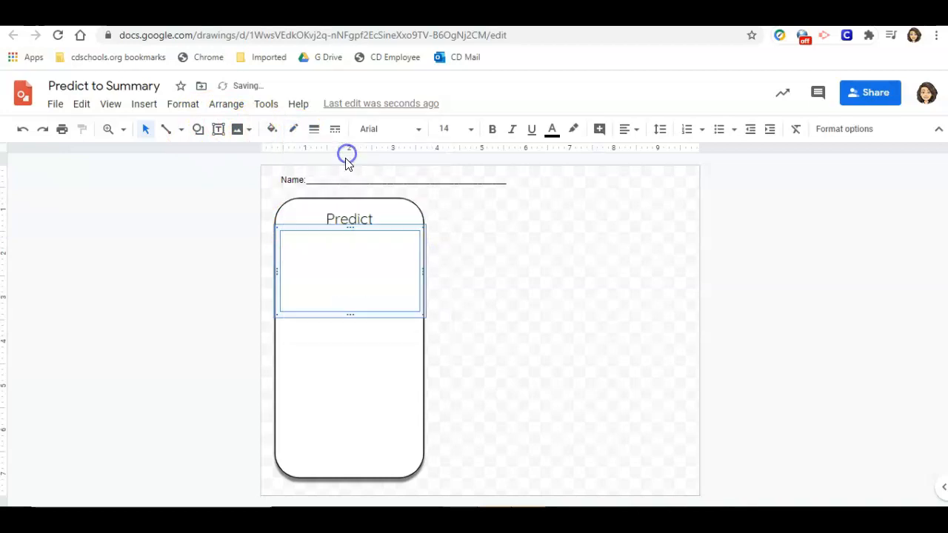
Set the border color of the first two row dividers in the table to black.
{"action": "left_click", "coordinate": [312, 251]}
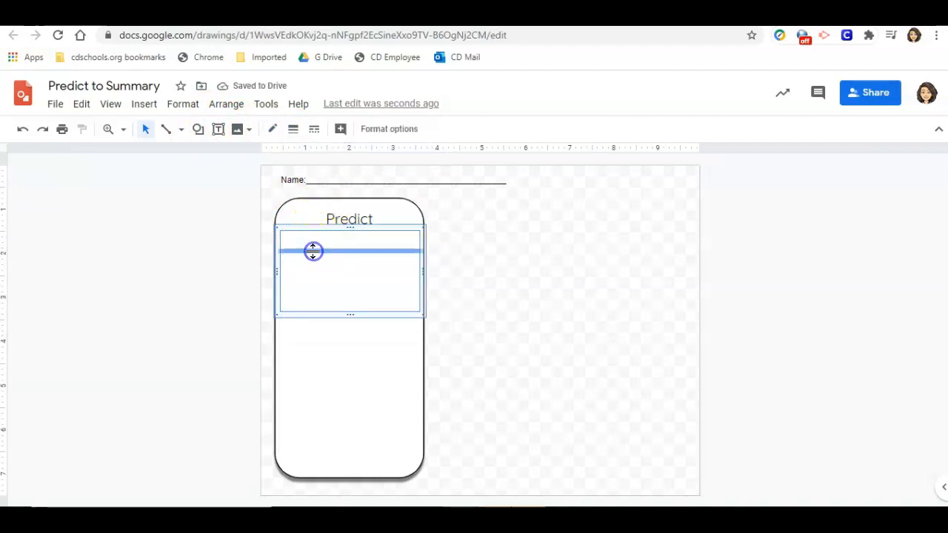
{"action": "left_click", "coordinate": [272, 130]}
{"action": "left_click", "coordinate": [278, 178]}
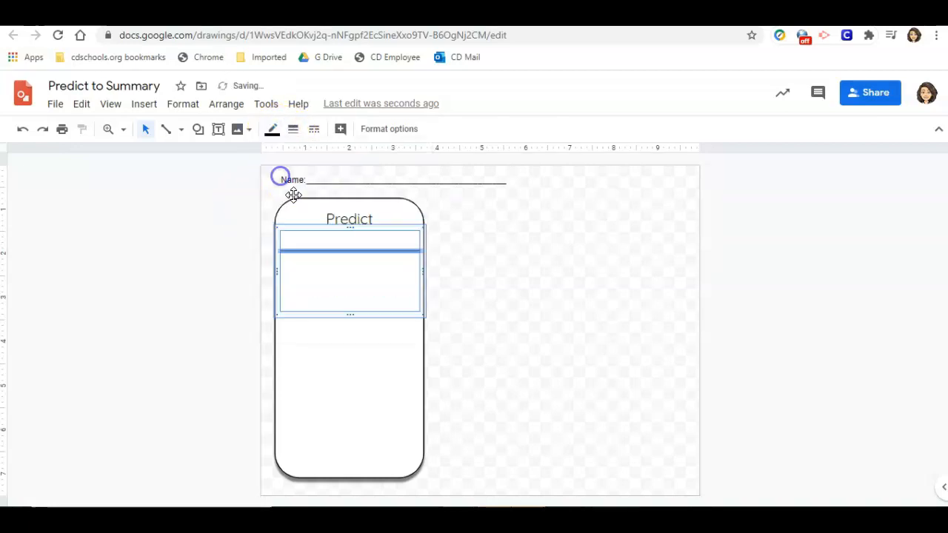
{"action": "left_click", "coordinate": [309, 271]}
{"action": "left_click", "coordinate": [272, 130]}
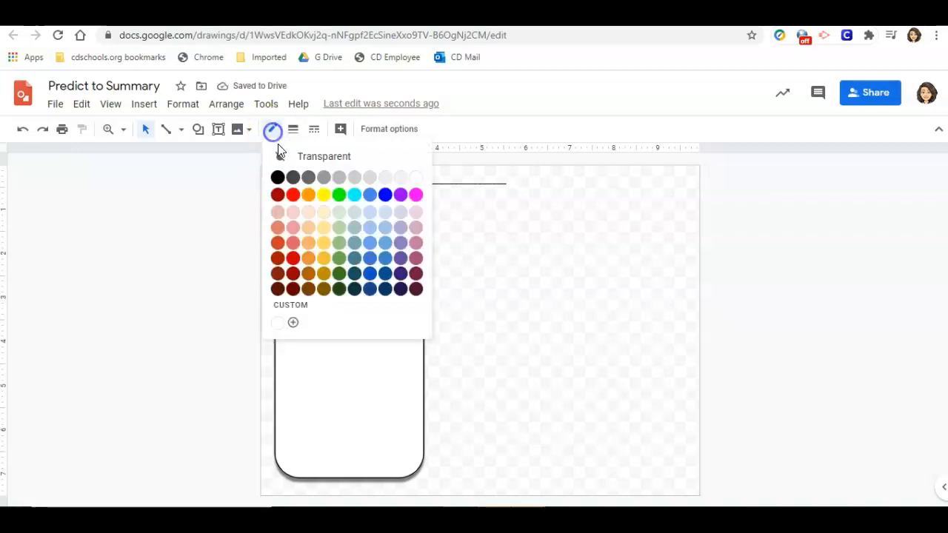
{"action": "left_click", "coordinate": [278, 178]}
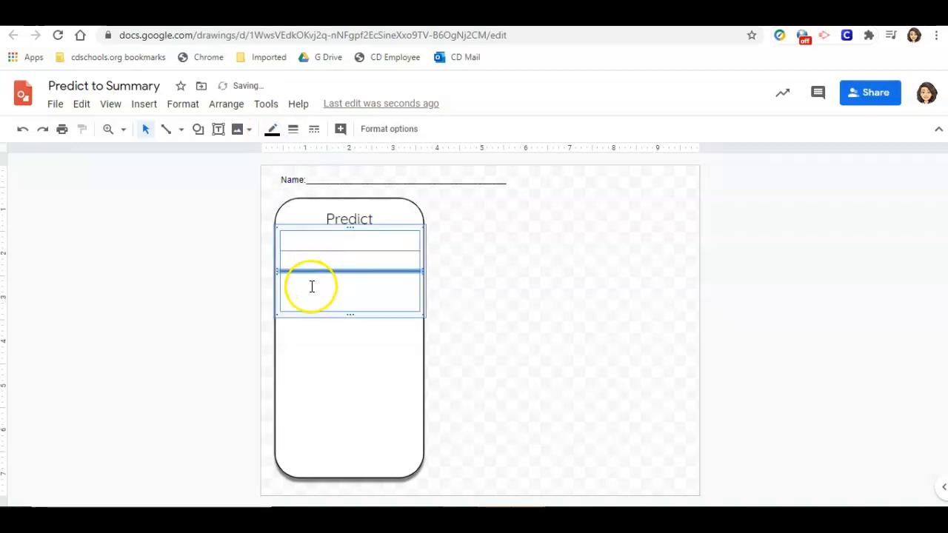
Set the border color of the third and bottom row borders to black, creating four writing lines.
{"action": "left_click", "coordinate": [309, 291]}
{"action": "left_click", "coordinate": [273, 129]}
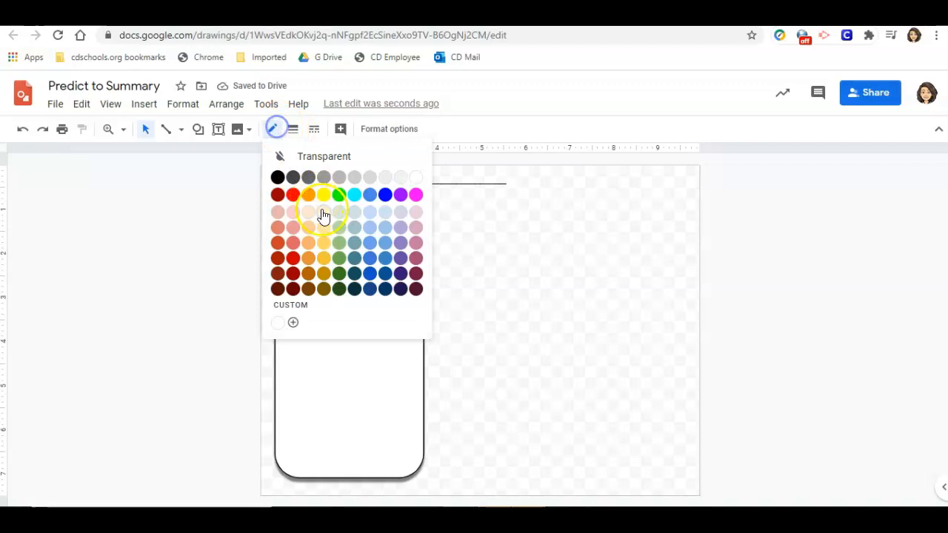
{"action": "left_click", "coordinate": [279, 179]}
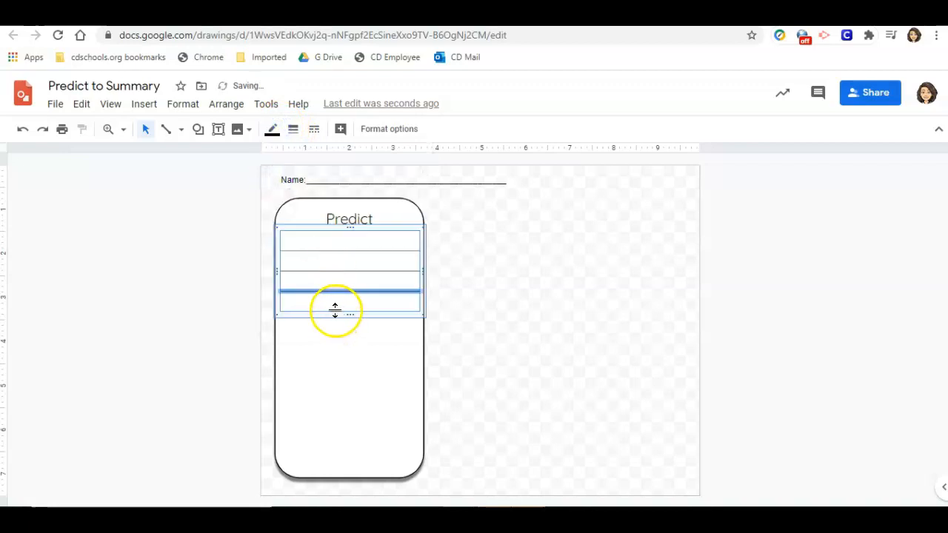
{"action": "left_click", "coordinate": [335, 311]}
{"action": "left_click", "coordinate": [272, 129]}
{"action": "left_click", "coordinate": [279, 176]}
{"action": "left_click", "coordinate": [347, 372]}
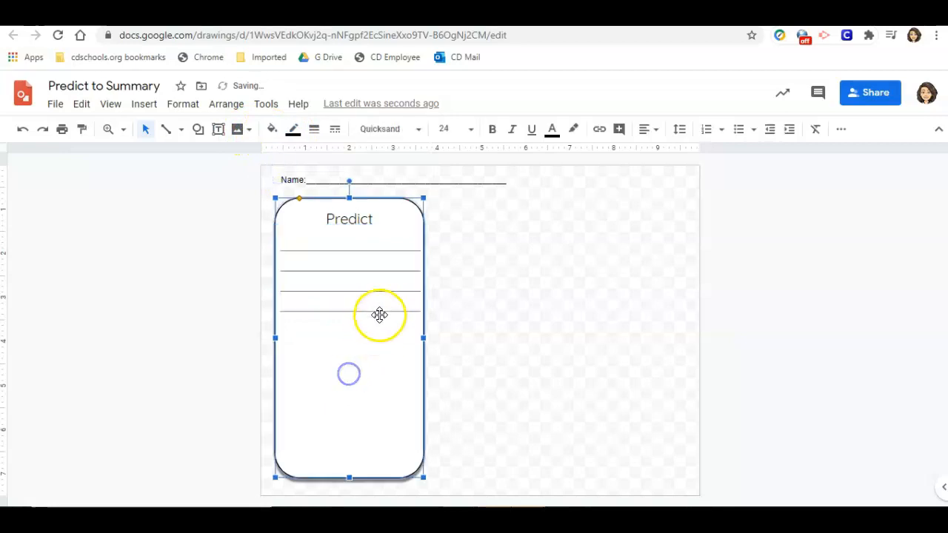
Add rows to the table until its lines fill the Predict box.
{"action": "left_click", "coordinate": [386, 302]}
{"action": "key", "text": "Tab"}
{"action": "key", "text": "Tab"}
{"action": "key", "text": "Tab"}
{"action": "key", "text": "Tab"}
{"action": "key", "text": "Tab"}
{"action": "key", "text": "Tab"}
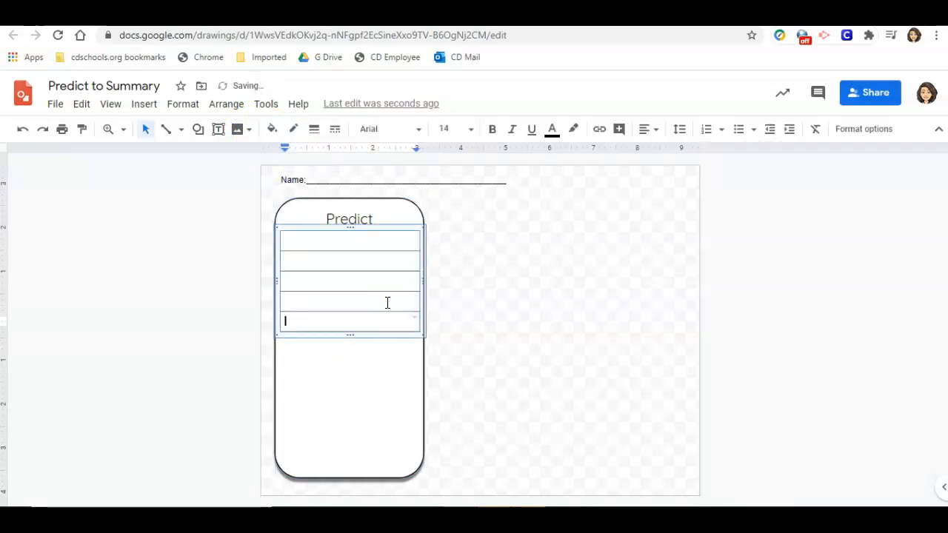
{"action": "key", "text": "Tab"}
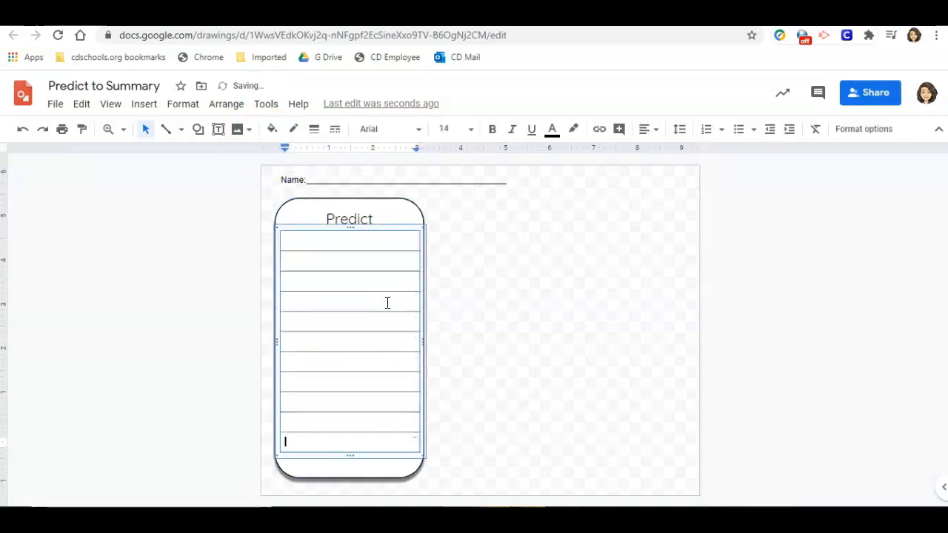
{"action": "left_click", "coordinate": [131, 379]}
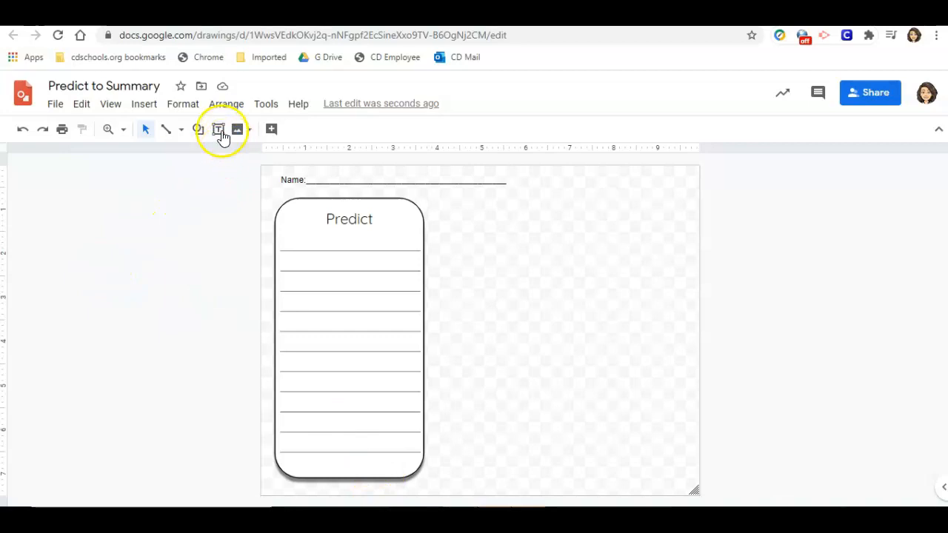
Duplicate the Predict box and place a shorter copy to its right near the top of the page.
{"action": "left_click", "coordinate": [299, 201]}
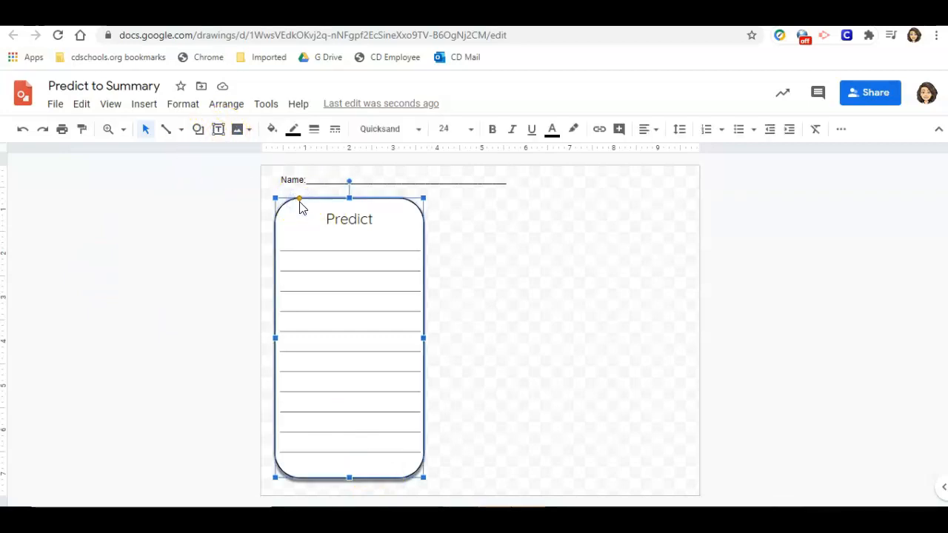
{"action": "key", "text": "ctrl+d"}
{"action": "left_click_drag", "start_coordinate": [321, 204], "coordinate": [475, 208]}
{"action": "left_click_drag", "start_coordinate": [505, 481], "coordinate": [533, 274]}
{"action": "left_click_drag", "start_coordinate": [430, 238], "coordinate": [449, 238]}
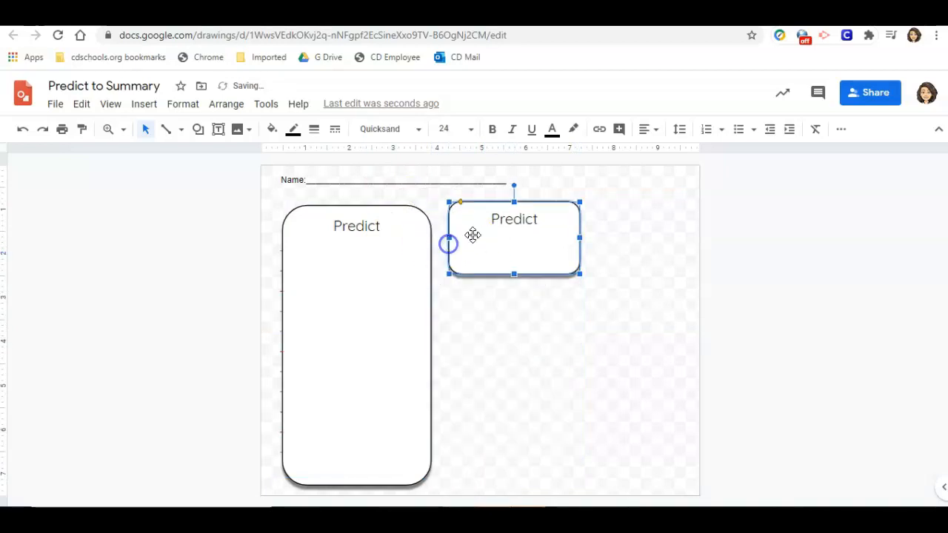
{"action": "left_click", "coordinate": [514, 216]}
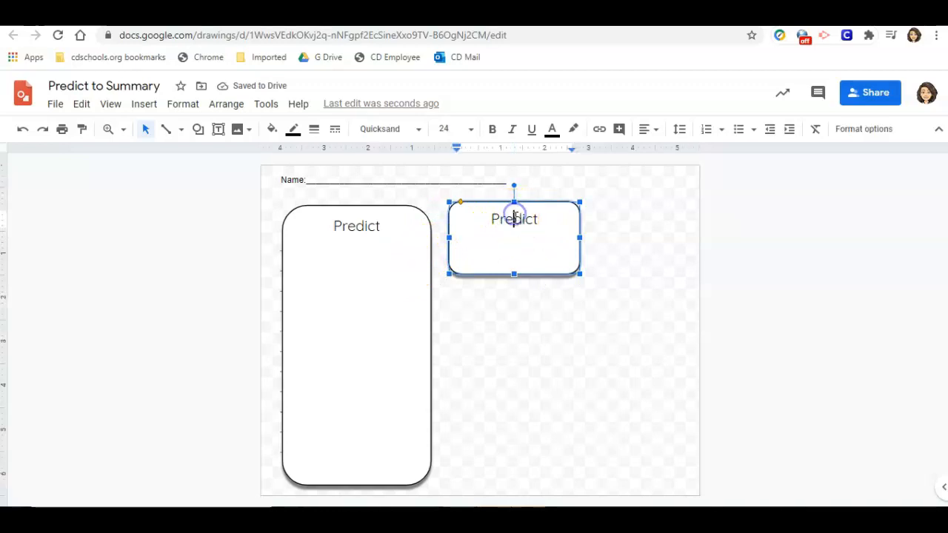
Send the left Predict box to the back so its table lines show.
{"action": "left_click", "coordinate": [378, 289]}
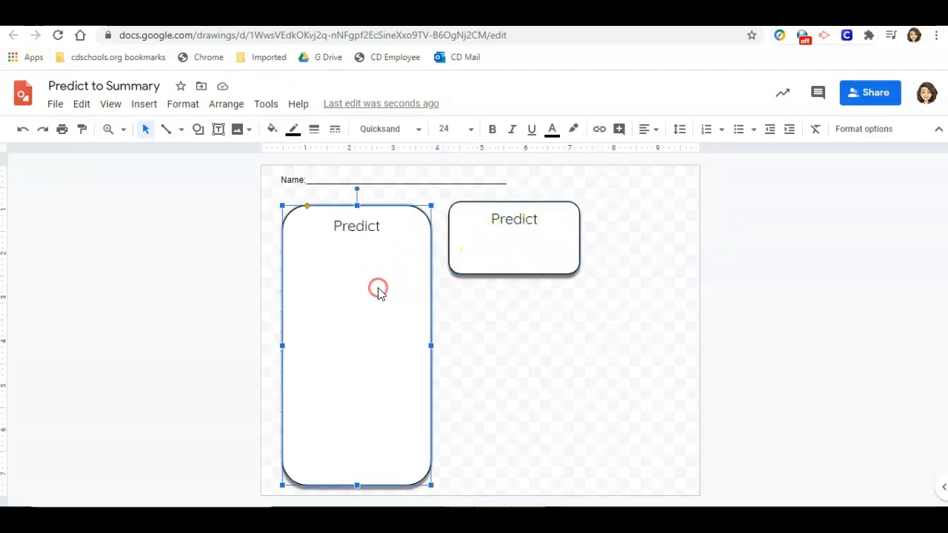
{"action": "right_click", "coordinate": [379, 291]}
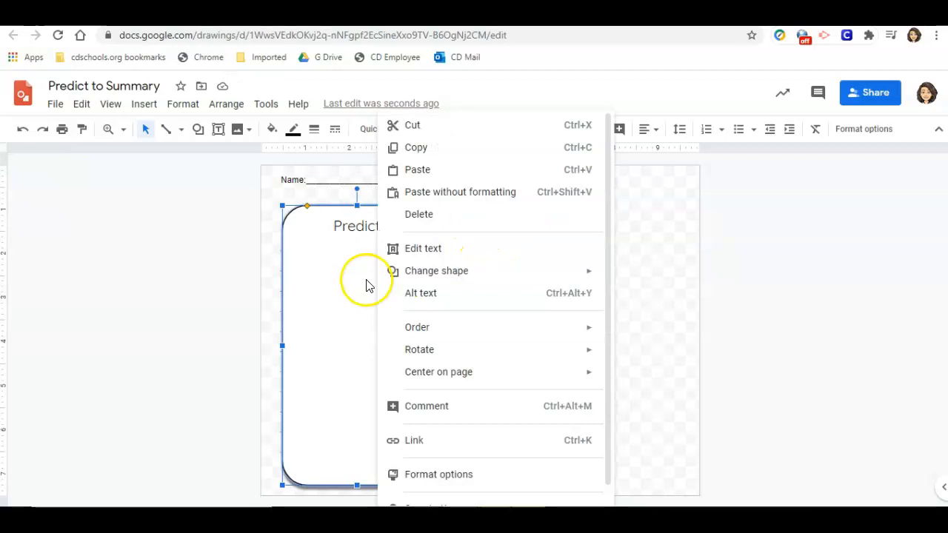
{"action": "mouse_move", "coordinate": [570, 334]}
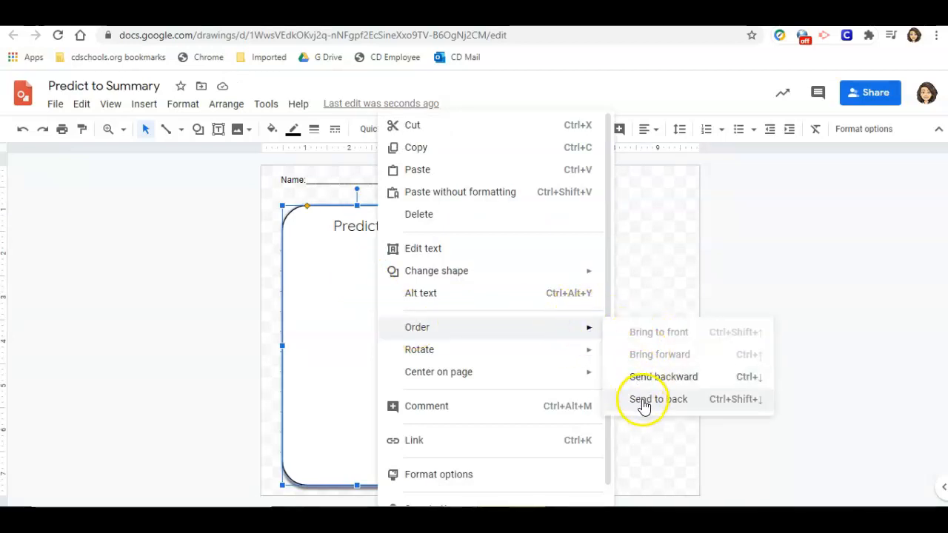
{"action": "left_click", "coordinate": [643, 399]}
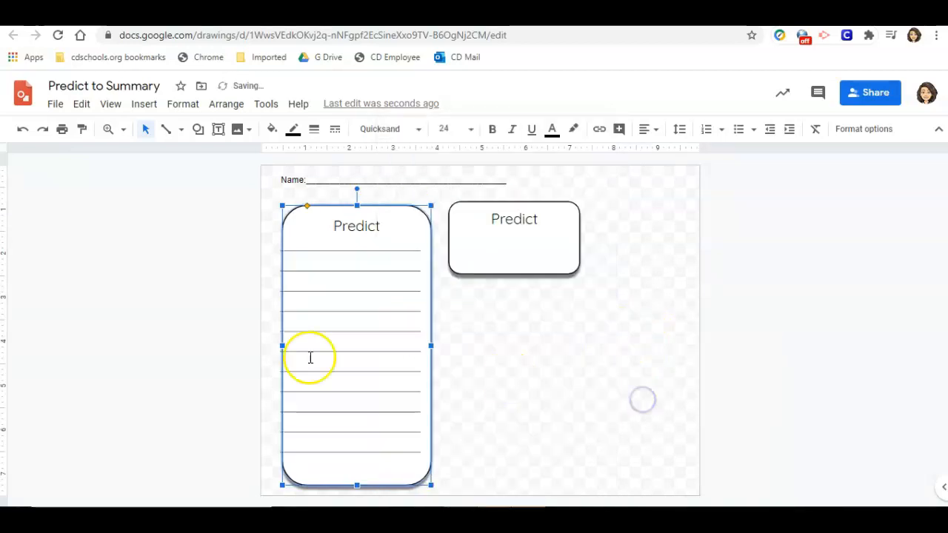
Nudge the Predict box left, narrow it slightly, and narrow its table to match.
{"action": "left_click", "coordinate": [170, 313]}
{"action": "left_click", "coordinate": [308, 212]}
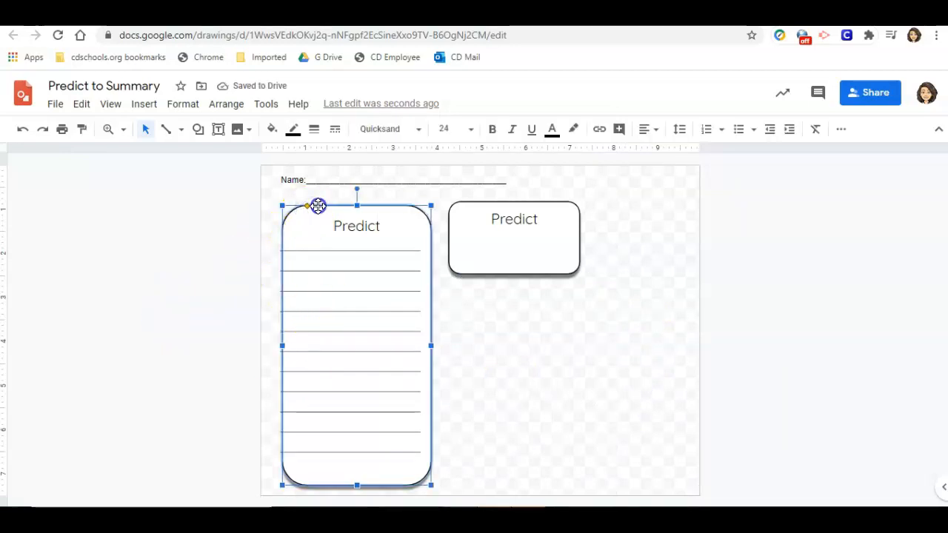
{"action": "key", "text": "Left"}
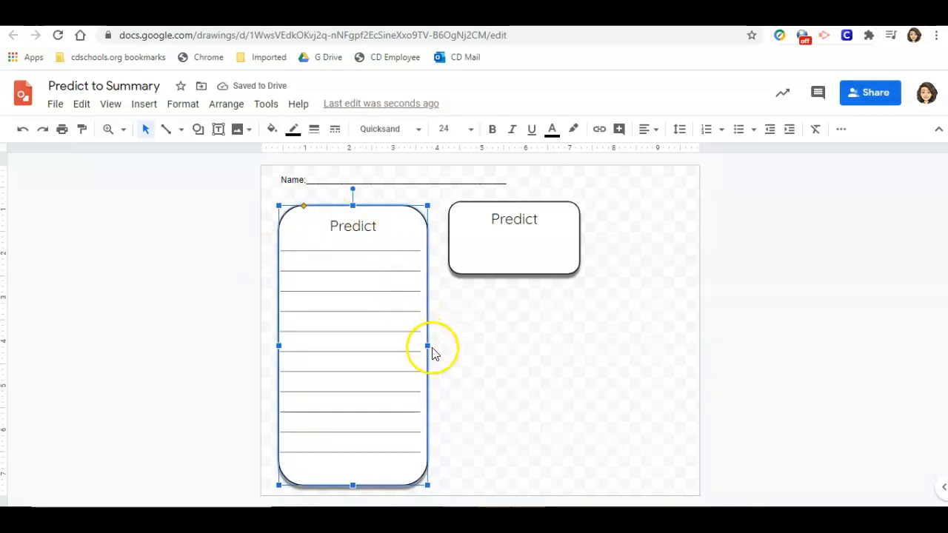
{"action": "left_click_drag", "start_coordinate": [429, 346], "coordinate": [419, 345]}
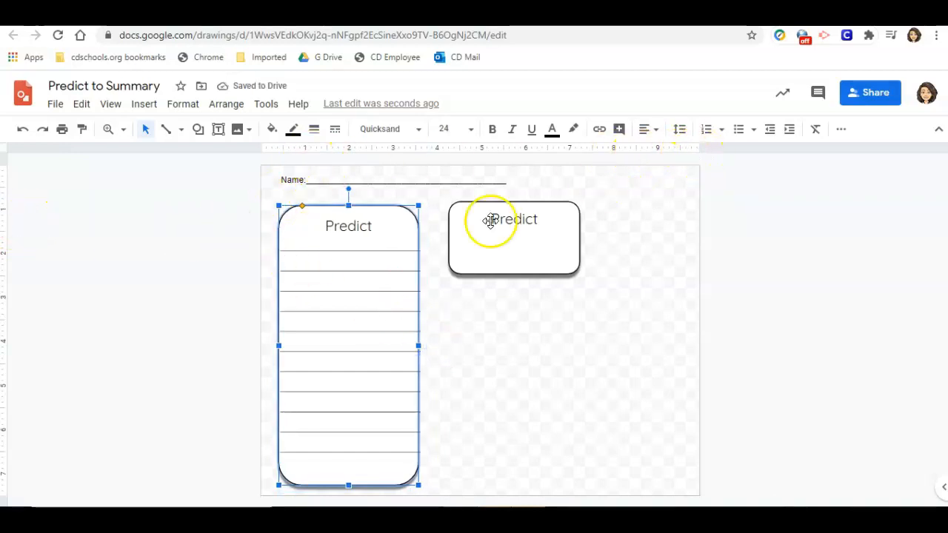
{"action": "left_click", "coordinate": [322, 253]}
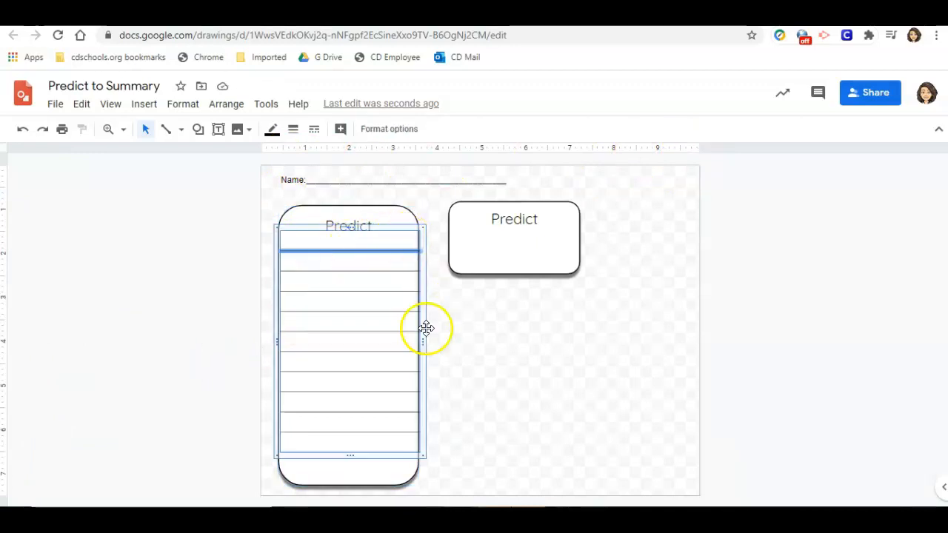
{"action": "left_click_drag", "start_coordinate": [421, 341], "coordinate": [416, 338]}
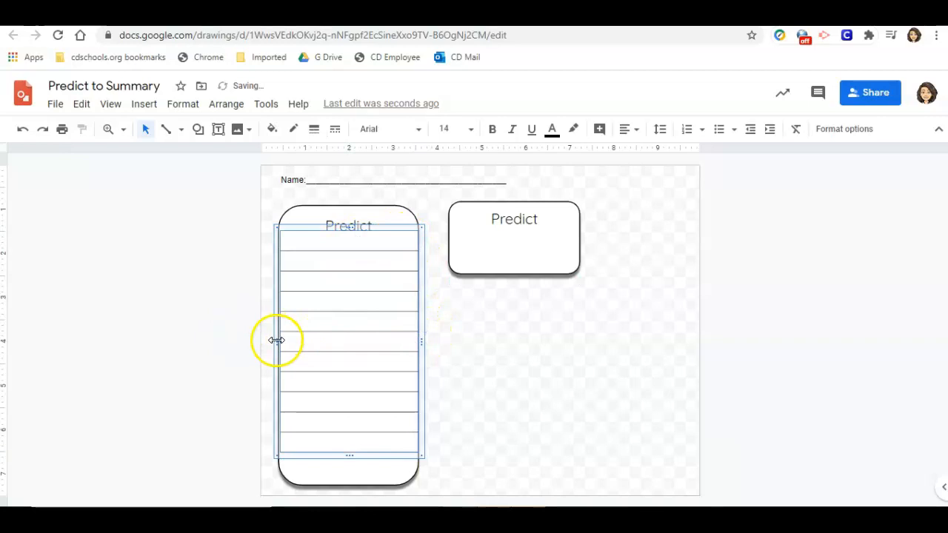
{"action": "left_click", "coordinate": [152, 283]}
Change the copied box's heading to Text Evidence.
{"action": "left_click", "coordinate": [516, 221]}
{"action": "double_click", "coordinate": [516, 222]}
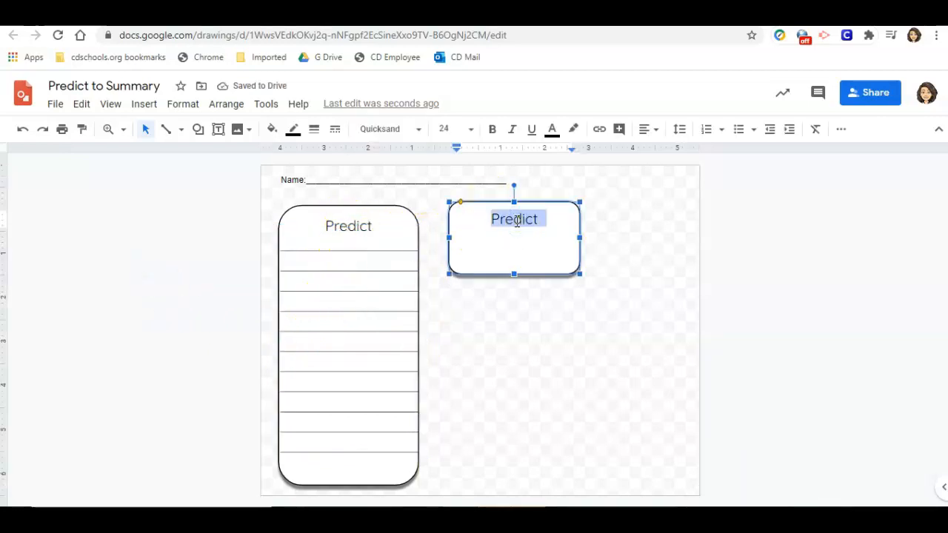
{"action": "type", "text": "Text Evidence"}
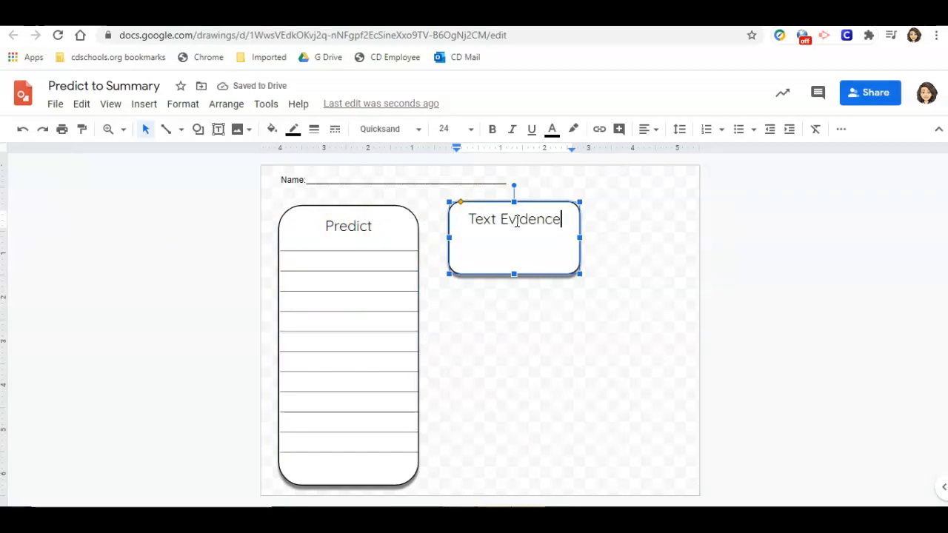
Copy the lined table into the Text Evidence box and narrow it to fit.
{"action": "left_click", "coordinate": [356, 315]}
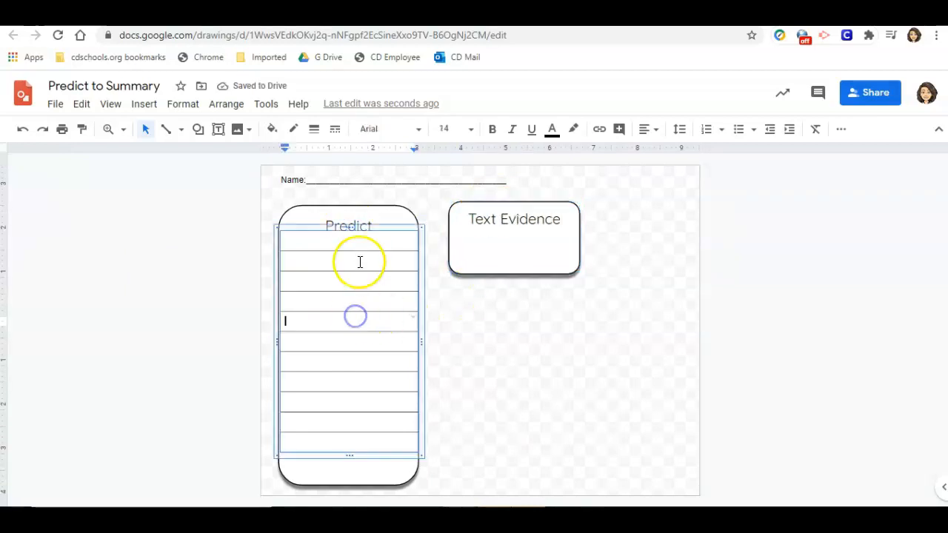
{"action": "left_click", "coordinate": [387, 228]}
{"action": "left_click_drag", "start_coordinate": [429, 236], "coordinate": [572, 224]}
{"action": "left_click", "coordinate": [590, 328]}
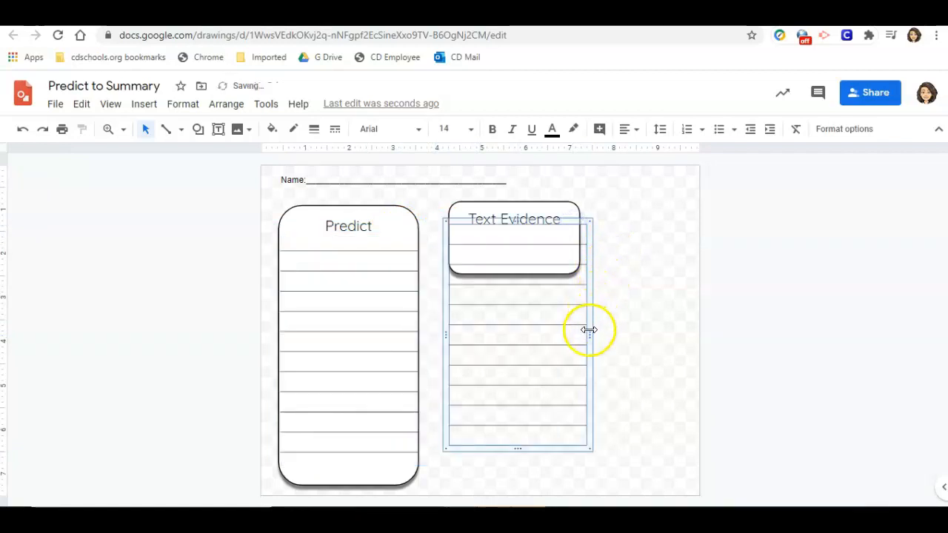
{"action": "left_click_drag", "start_coordinate": [588, 331], "coordinate": [576, 330]}
Delete the table rows that extend below the Text Evidence box.
{"action": "left_click_drag", "start_coordinate": [511, 275], "coordinate": [526, 439]}
{"action": "right_click", "coordinate": [526, 440]}
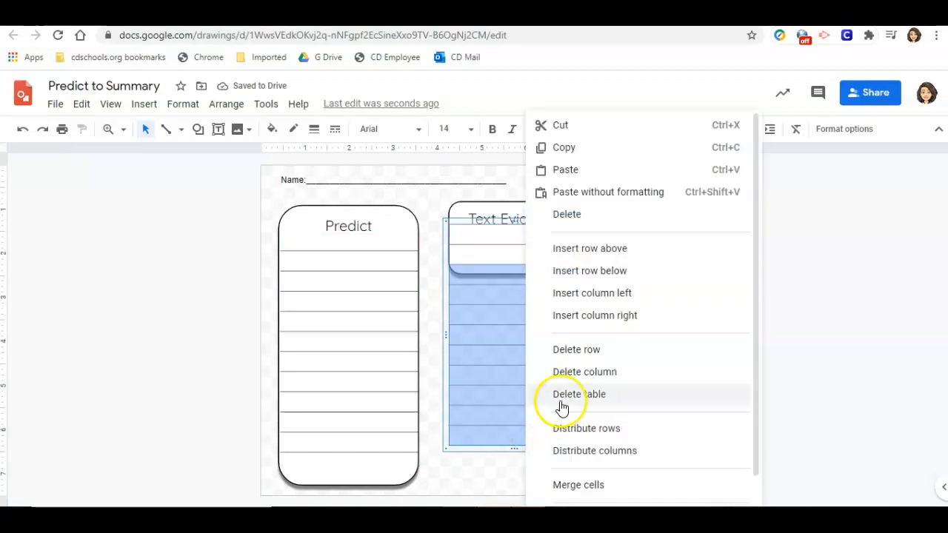
{"action": "left_click", "coordinate": [594, 353]}
{"action": "left_click", "coordinate": [642, 320]}
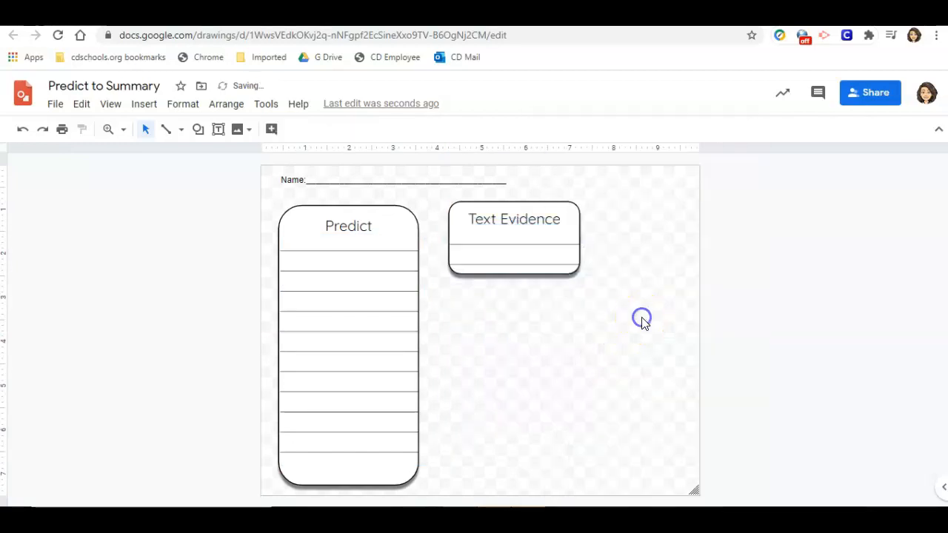
Duplicate the Text Evidence box twice, stacking the copies below it.
{"action": "left_click", "coordinate": [537, 205]}
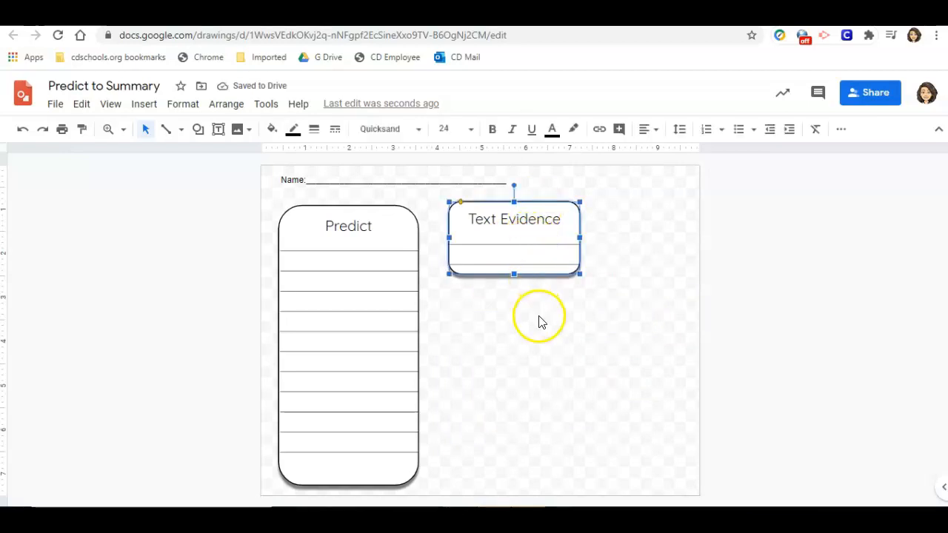
{"action": "key", "text": "ctrl+d"}
{"action": "left_click_drag", "start_coordinate": [511, 212], "coordinate": [502, 292]}
{"action": "key", "text": "ctrl+d"}
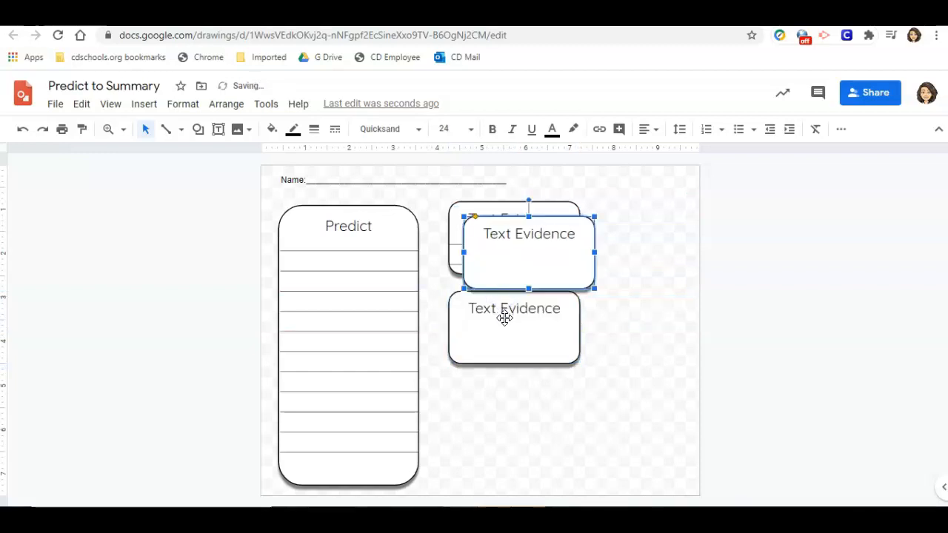
{"action": "left_click_drag", "start_coordinate": [508, 220], "coordinate": [495, 383]}
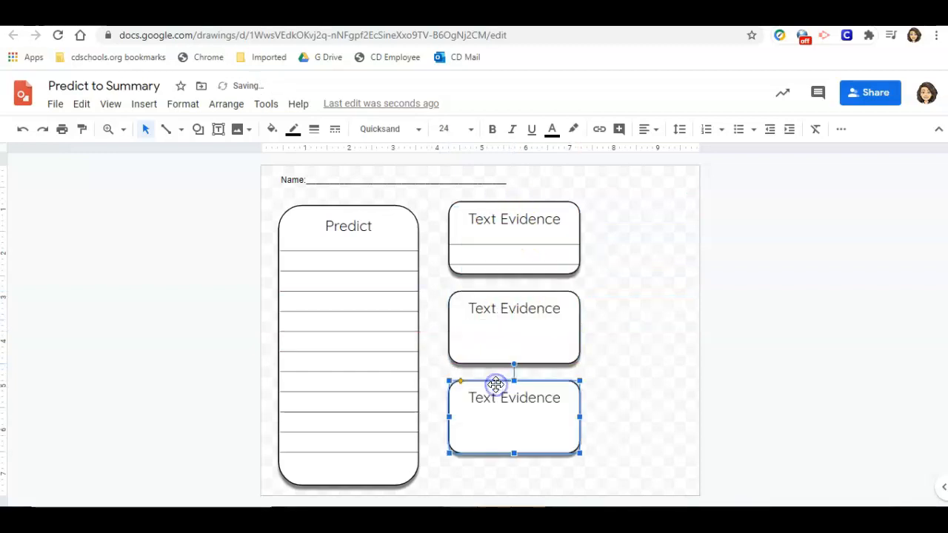
Copy the Text Evidence table into the second and third Text Evidence boxes.
{"action": "left_click", "coordinate": [527, 252]}
{"action": "left_click", "coordinate": [514, 224]}
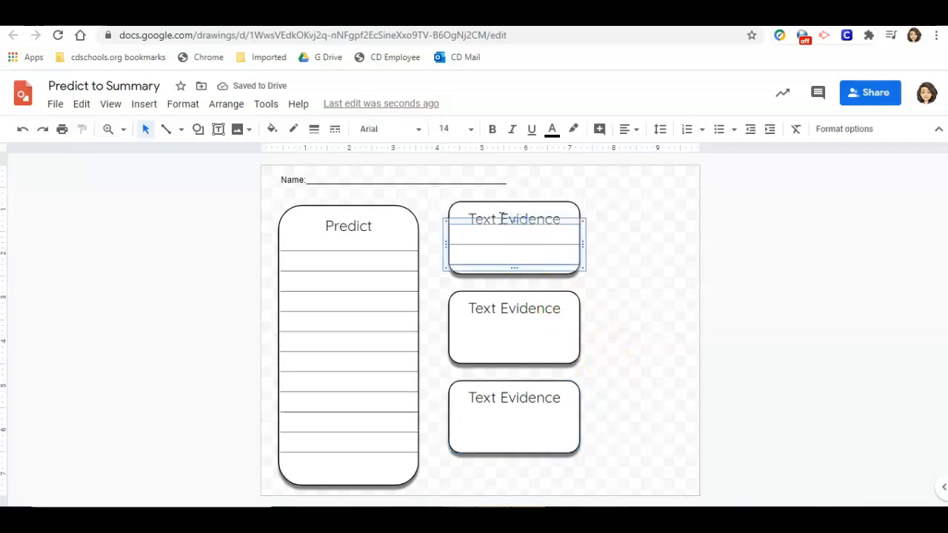
{"action": "key", "text": "Up"}
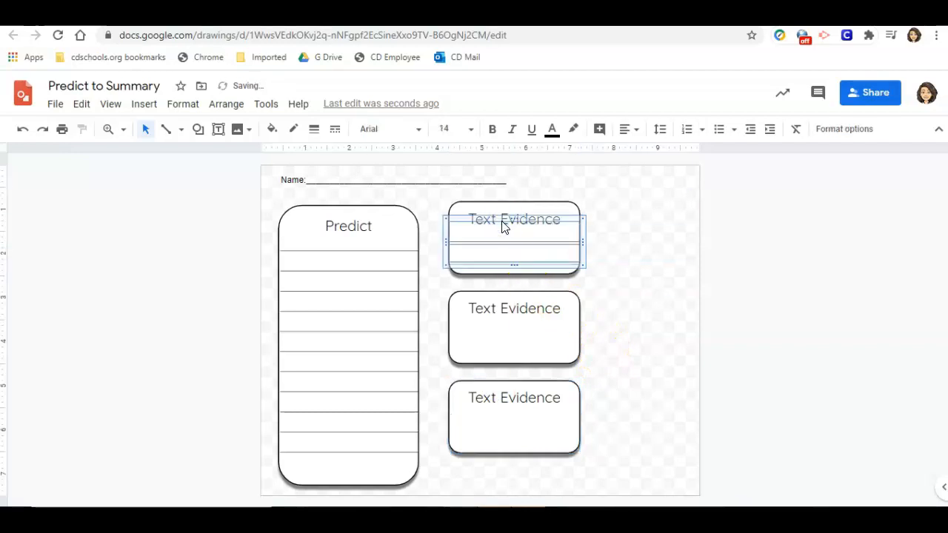
{"action": "key", "text": "ctrl+d"}
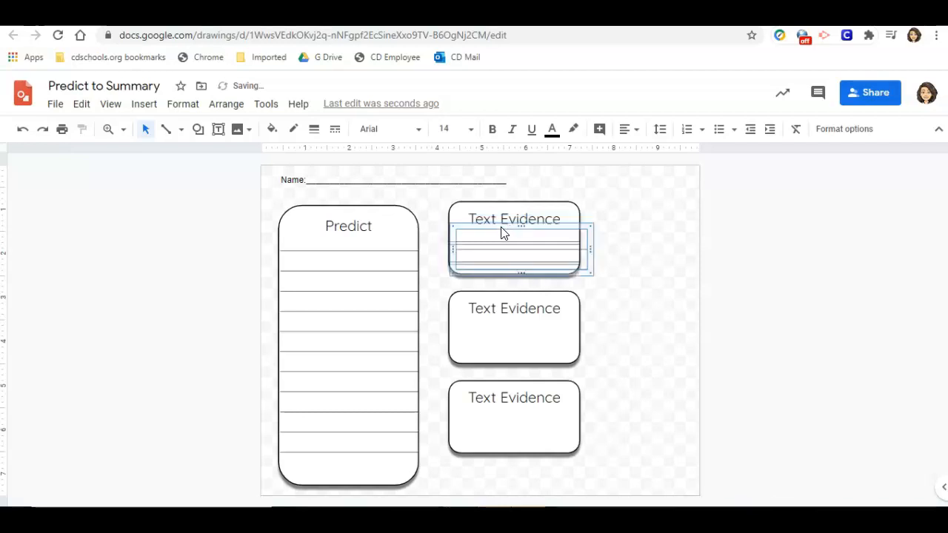
{"action": "left_click", "coordinate": [571, 233]}
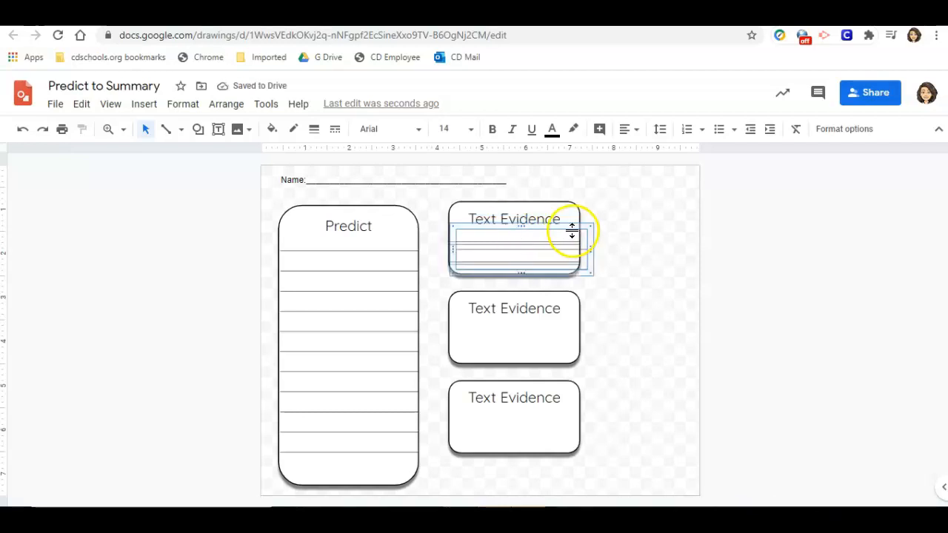
{"action": "left_click_drag", "start_coordinate": [574, 228], "coordinate": [567, 322]}
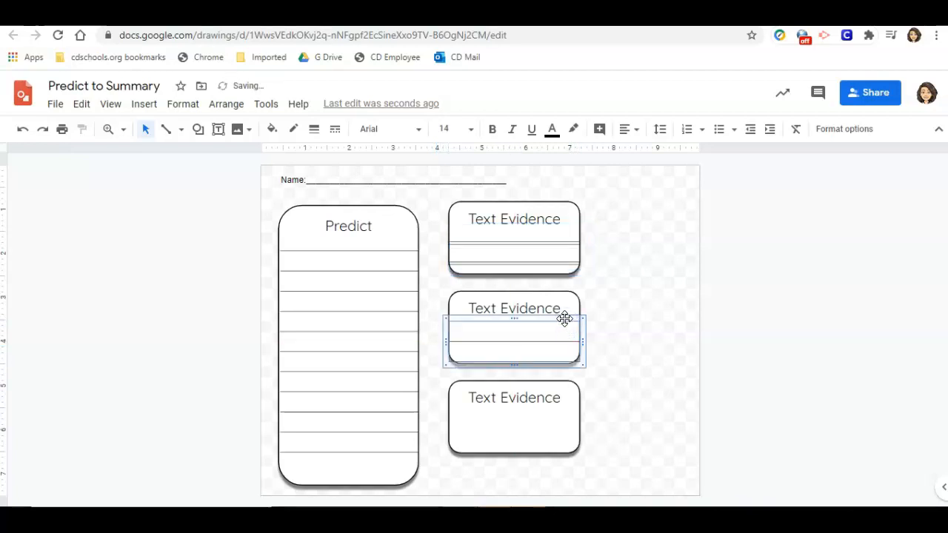
{"action": "left_click", "coordinate": [561, 265]}
{"action": "left_click_drag", "start_coordinate": [567, 237], "coordinate": [555, 408]}
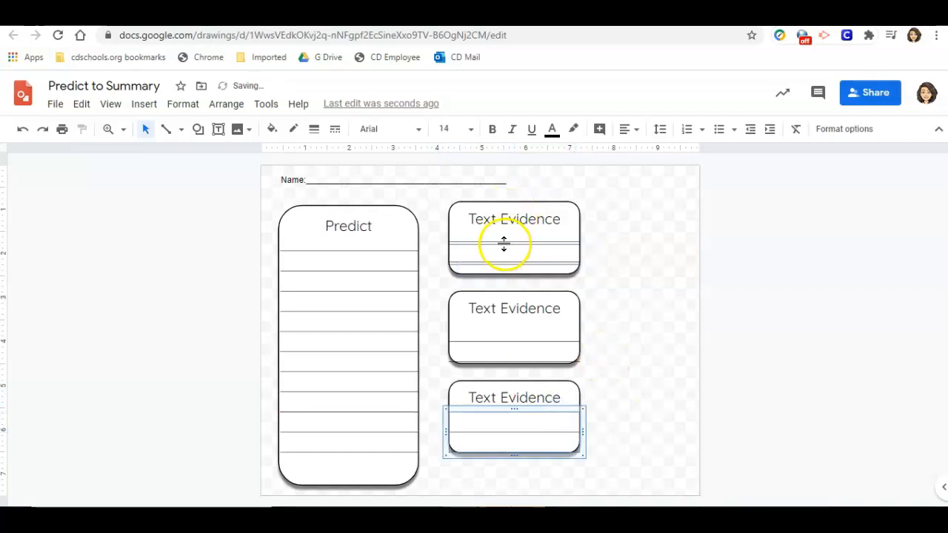
Adjust the table positions slightly within the second and third Text Evidence boxes.
{"action": "left_click", "coordinate": [496, 340]}
{"action": "left_click_drag", "start_coordinate": [498, 320], "coordinate": [501, 313]}
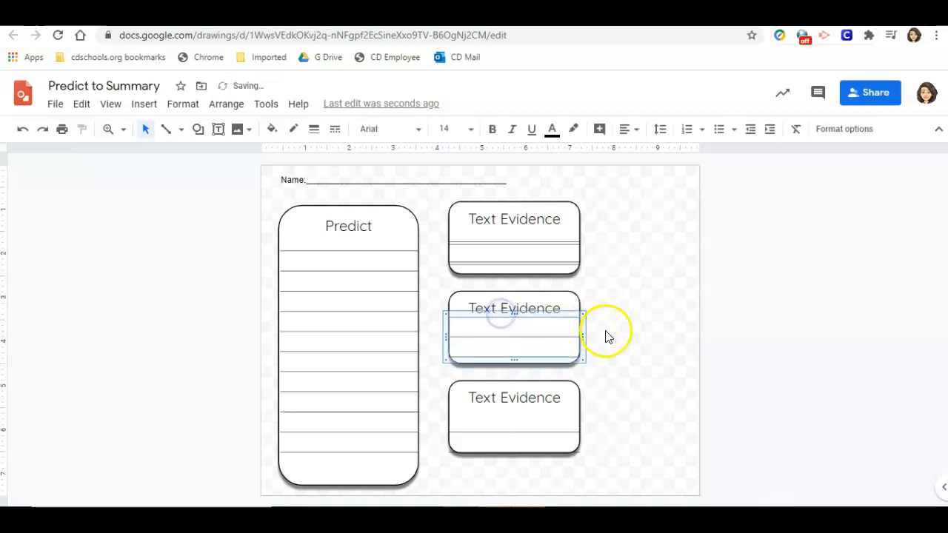
{"action": "left_click", "coordinate": [624, 329]}
{"action": "left_click", "coordinate": [514, 440]}
{"action": "left_click_drag", "start_coordinate": [502, 412], "coordinate": [504, 408]}
{"action": "left_click", "coordinate": [649, 363]}
Delete the extra overlapping table in the first Text Evidence box.
{"action": "left_click", "coordinate": [544, 245]}
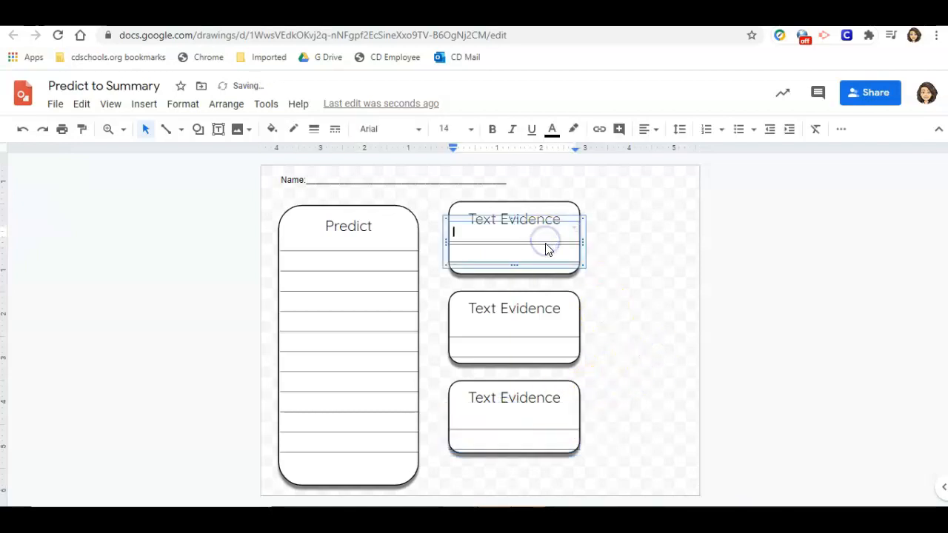
{"action": "left_click", "coordinate": [543, 220]}
{"action": "key", "text": "Delete"}
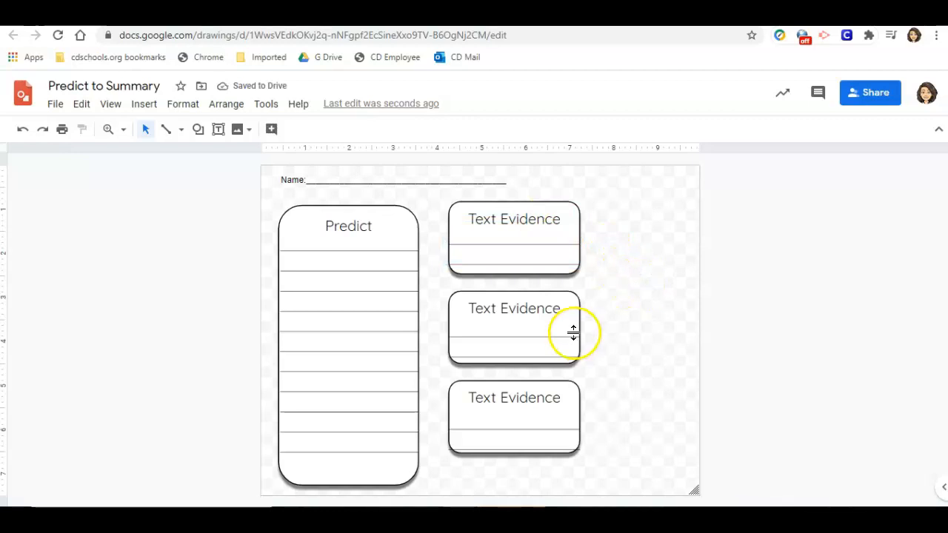
Duplicate the Predict box, move the copy to the right of the Text Evidence boxes, and narrow it.
{"action": "left_click", "coordinate": [309, 215]}
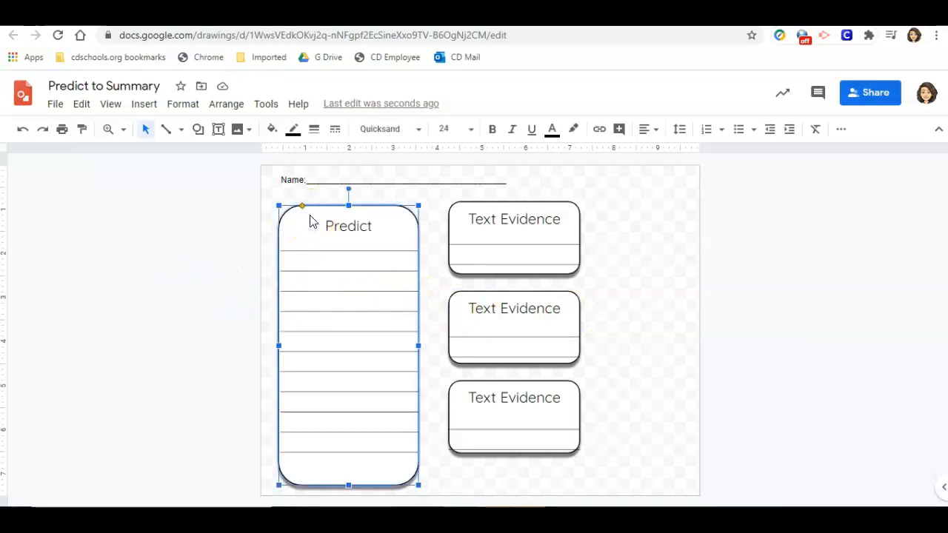
{"action": "key", "text": "ctrl+d"}
{"action": "left_click_drag", "start_coordinate": [328, 212], "coordinate": [641, 203]}
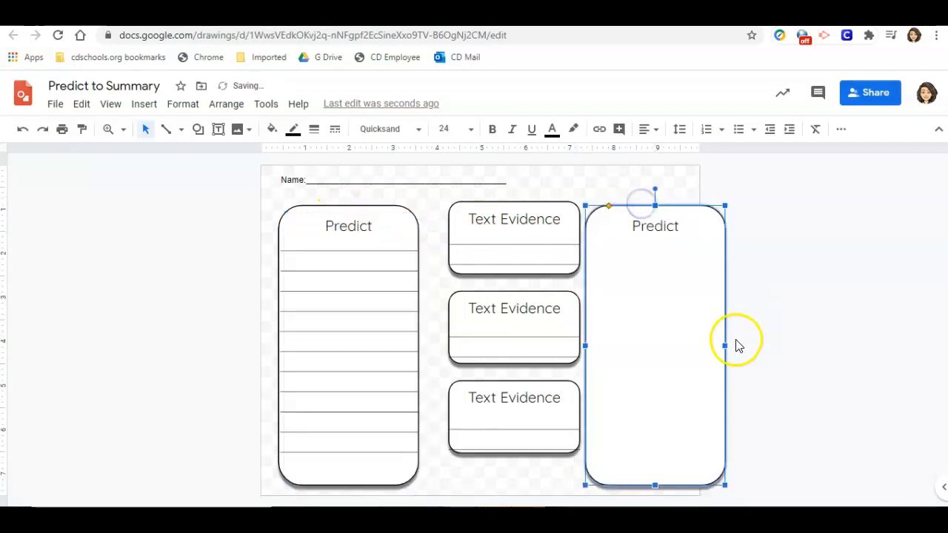
{"action": "left_click_drag", "start_coordinate": [726, 345], "coordinate": [694, 339]}
Change the new box's heading to Summary.
{"action": "left_click", "coordinate": [626, 226]}
{"action": "double_click", "coordinate": [634, 230]}
{"action": "type", "text": "Summary"}
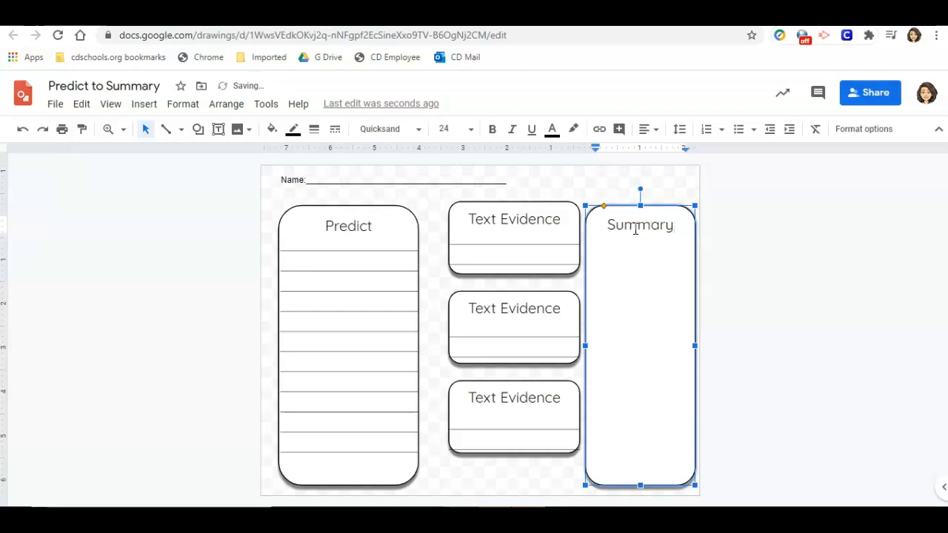
Duplicate the lined table from the Predict box for the Summary box.
{"action": "left_click", "coordinate": [364, 320]}
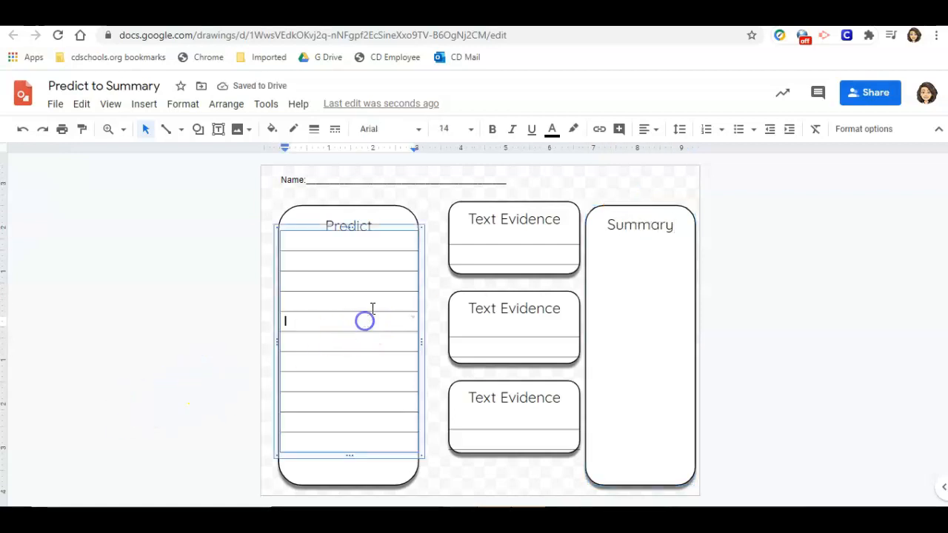
{"action": "left_click", "coordinate": [393, 227]}
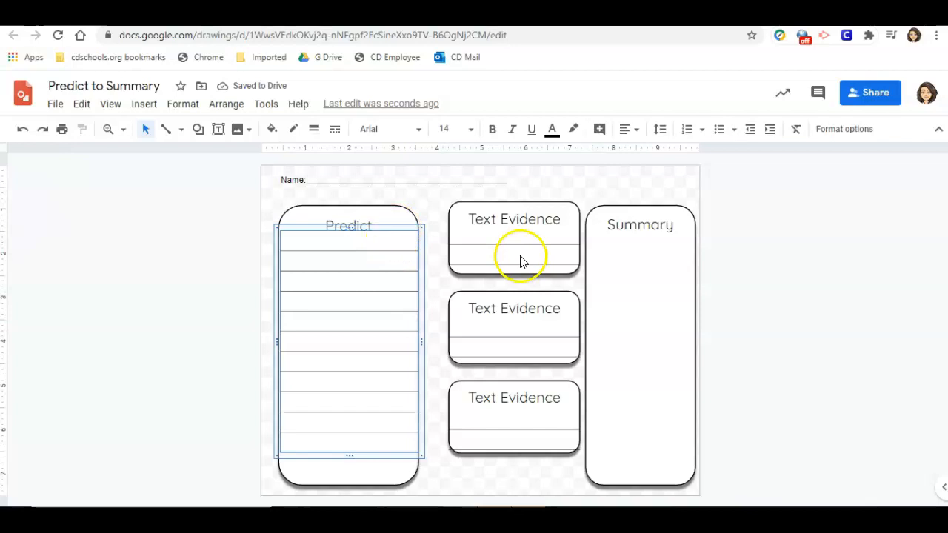
{"action": "key", "text": "ctrl+d"}
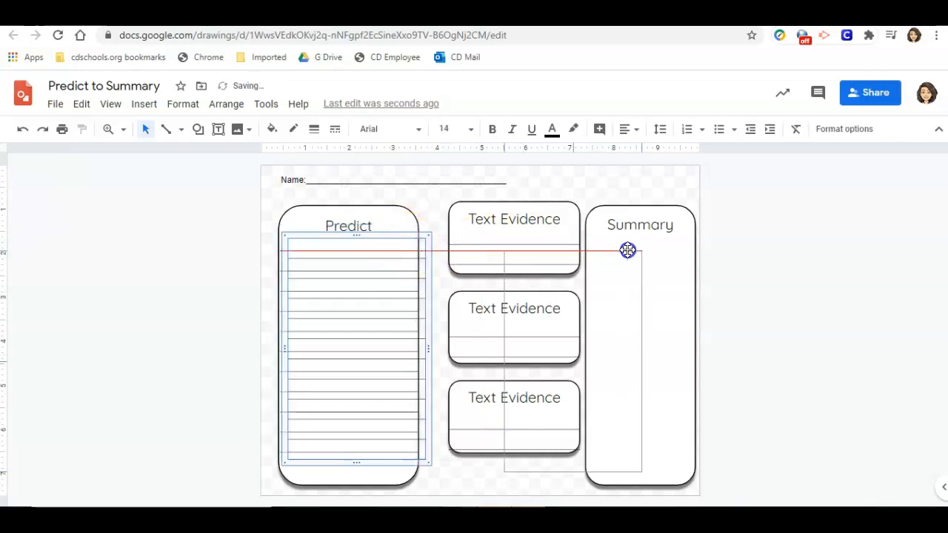